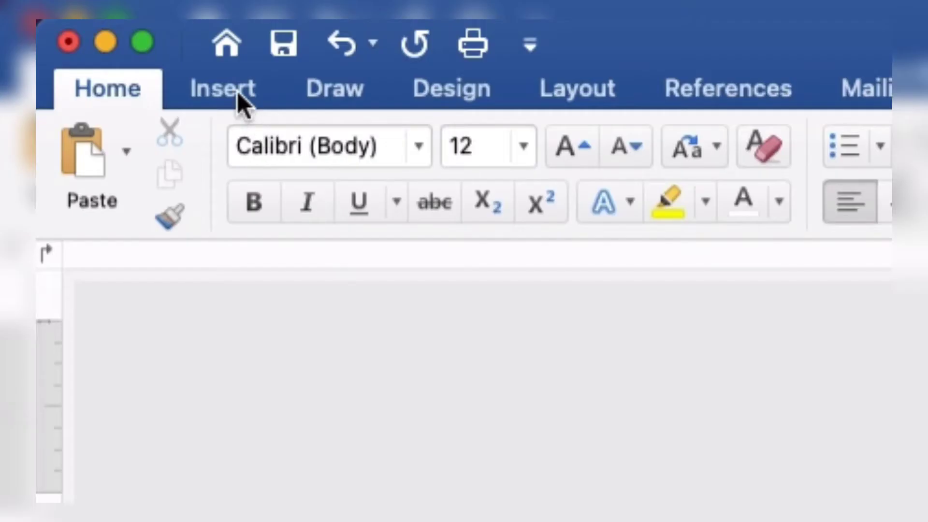
# Step: Insert the golden polygon background image and apply a brighter Corrections preset
pyautogui.click(99, 23)
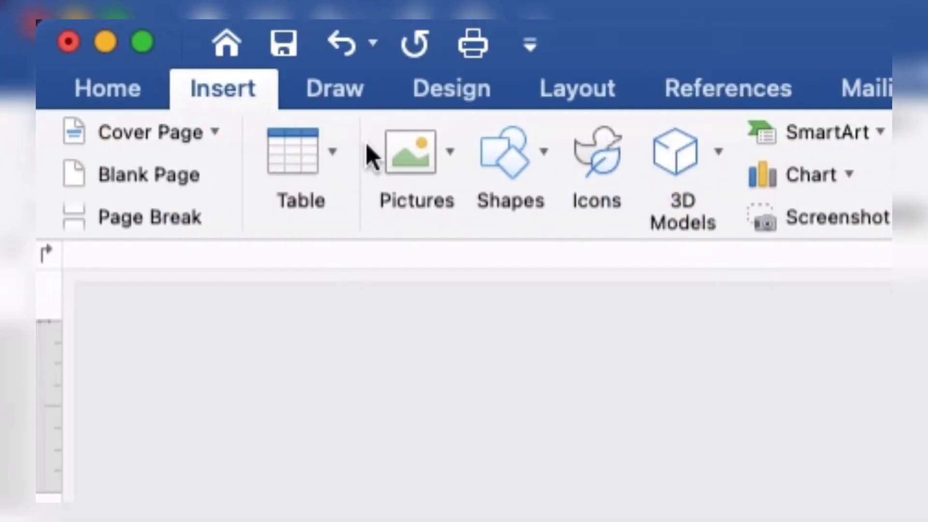
pyautogui.click(415, 163)
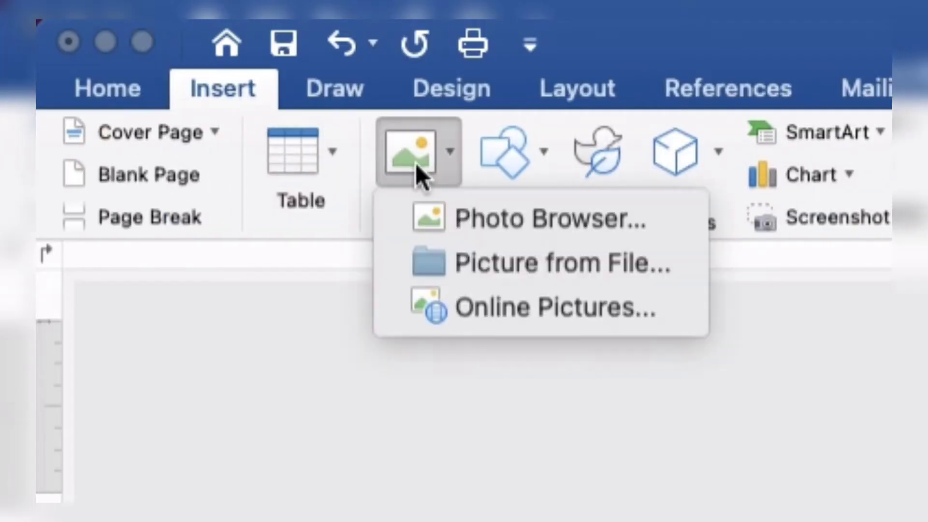
pyautogui.click(465, 265)
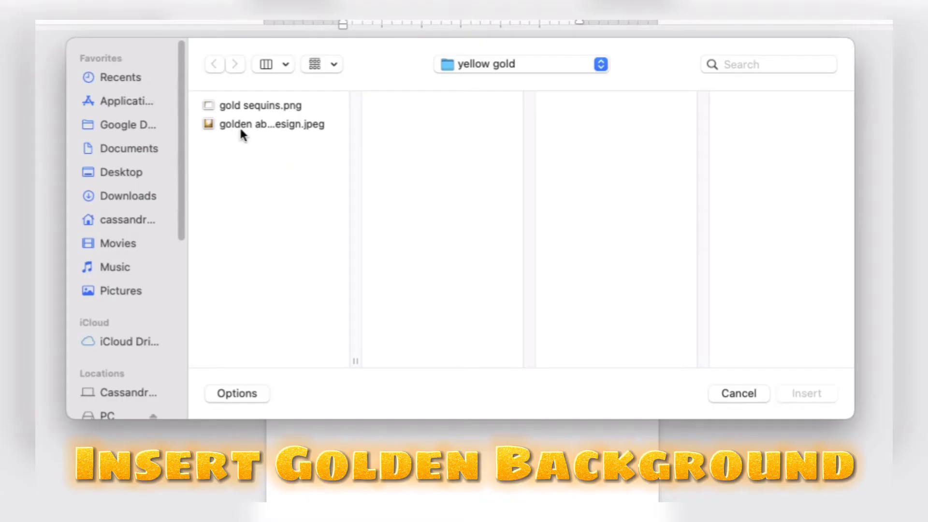
pyautogui.click(240, 127)
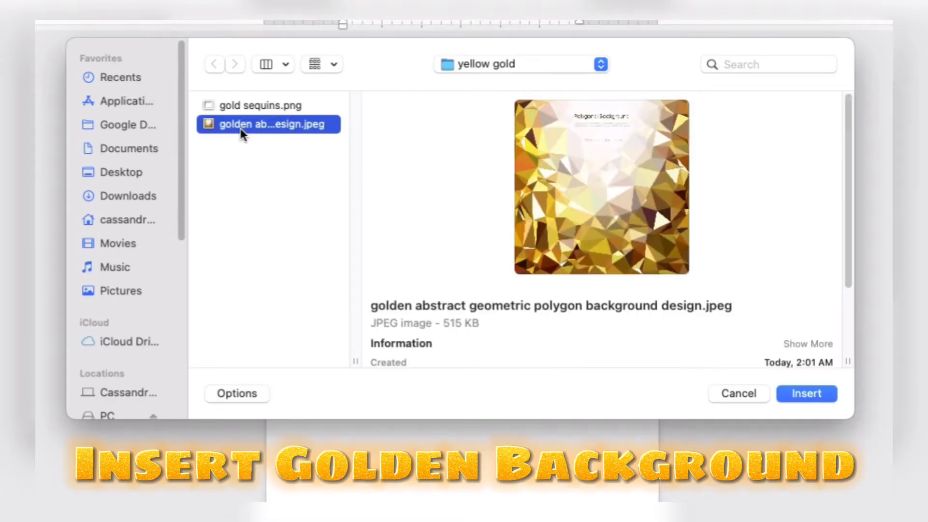
pyautogui.click(805, 394)
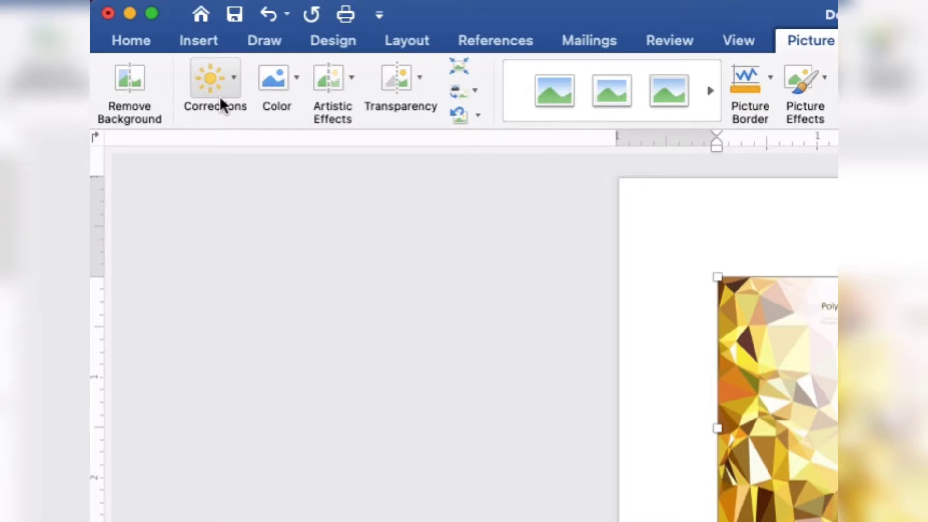
pyautogui.click(109, 53)
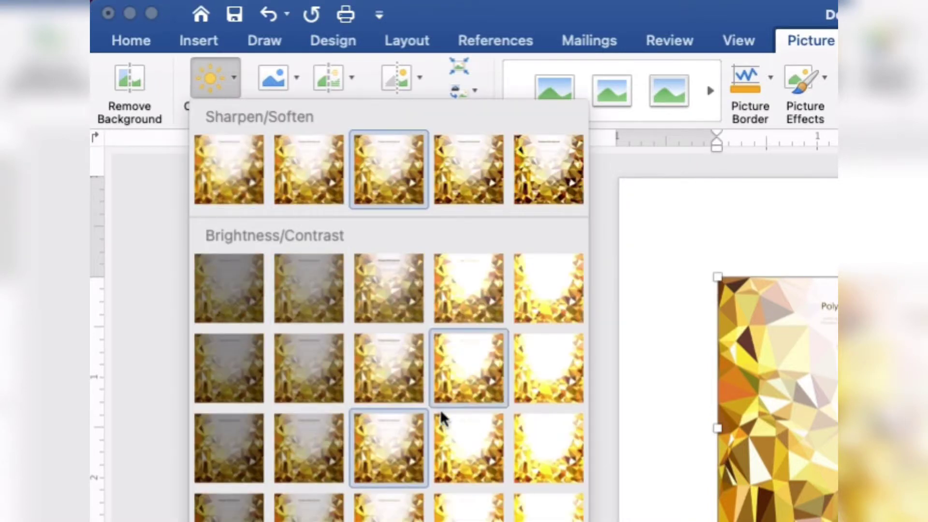
pyautogui.click(468, 446)
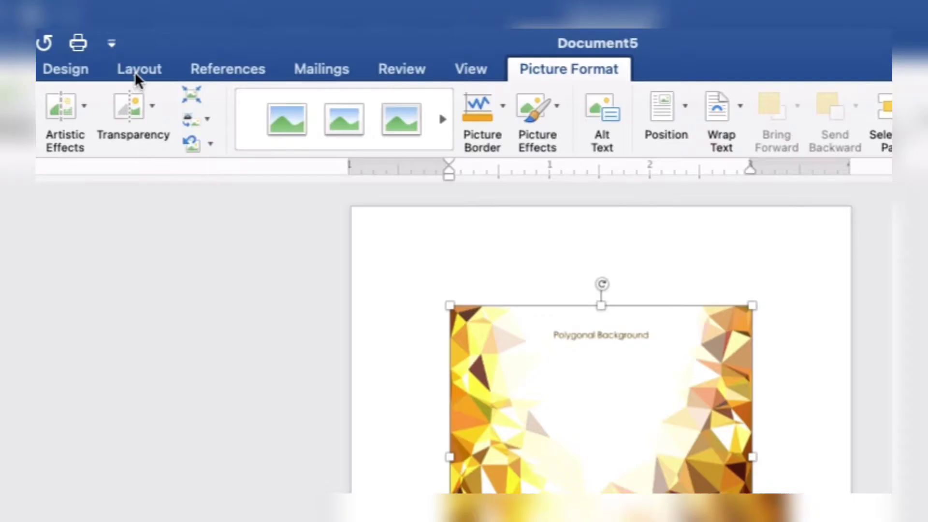
# Step: Set the picture to Behind Text and stretch it across the page's lower part
pyautogui.click(210, 24)
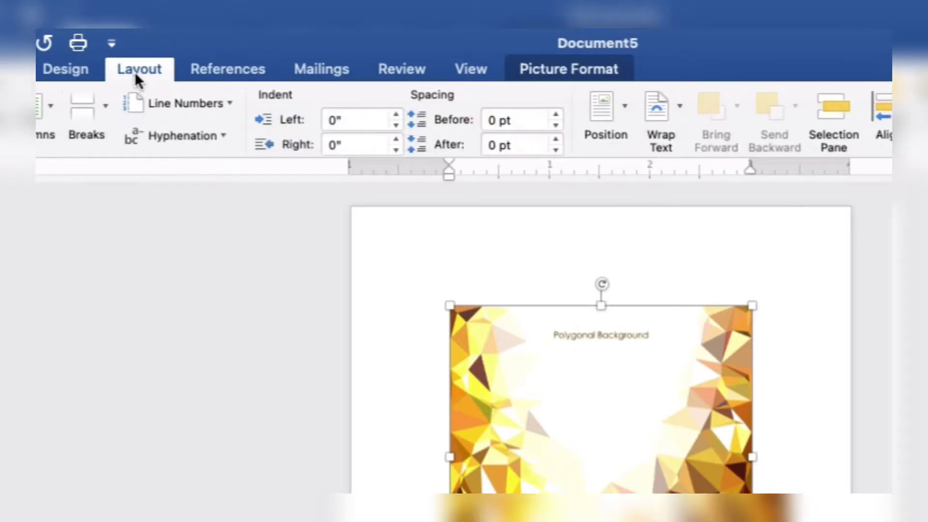
pyautogui.click(674, 114)
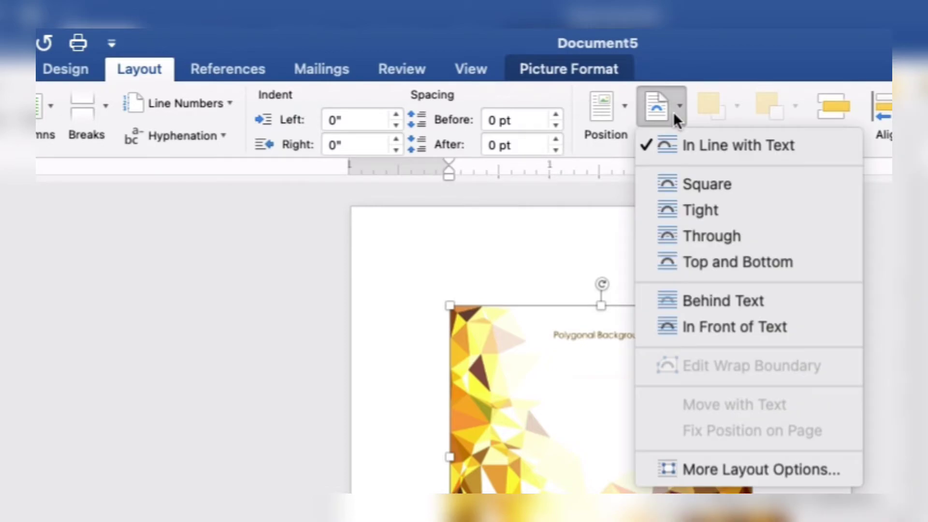
pyautogui.click(685, 297)
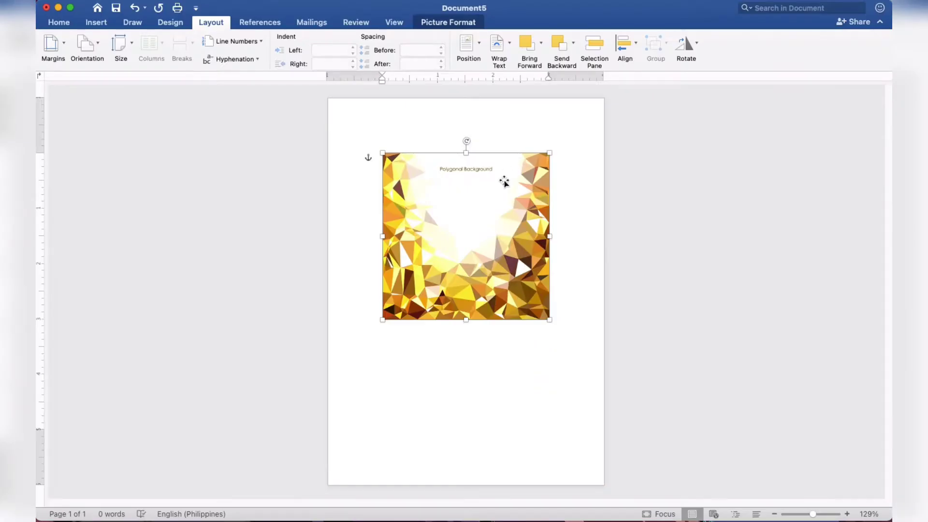
pyautogui.moveTo(505, 182); pyautogui.dragTo(449, 347)
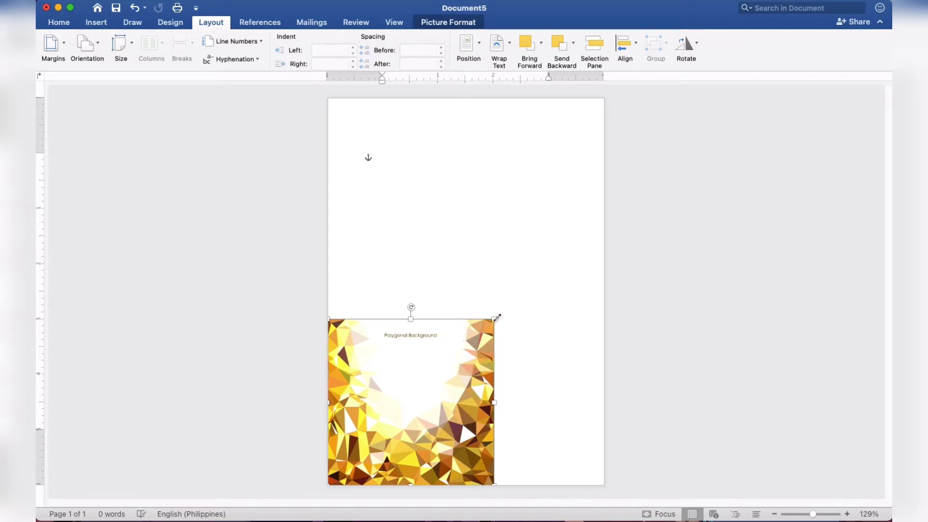
pyautogui.moveTo(497, 317); pyautogui.dragTo(605, 253)
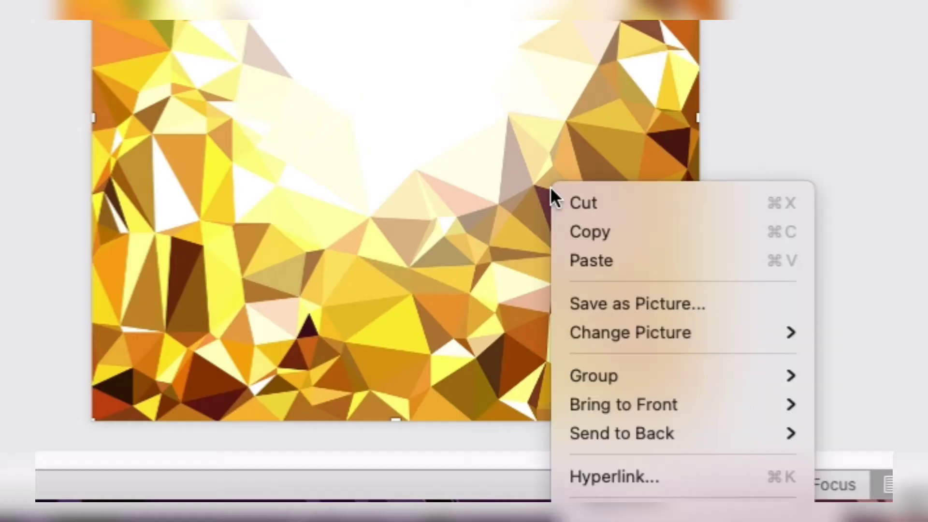
# Step: Duplicate the polygon picture and move the copy to the top of the page
pyautogui.rightClick(551, 186)
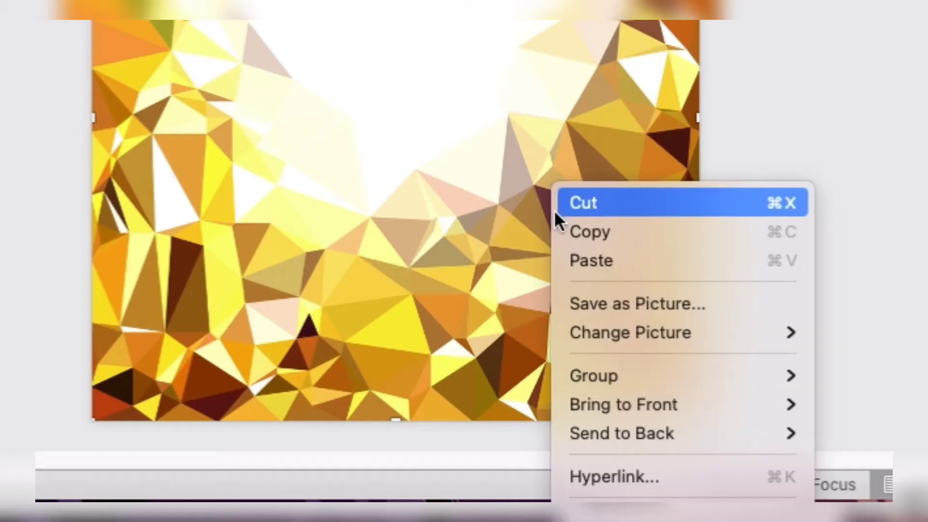
pyautogui.click(559, 228)
pyautogui.rightClick(559, 179)
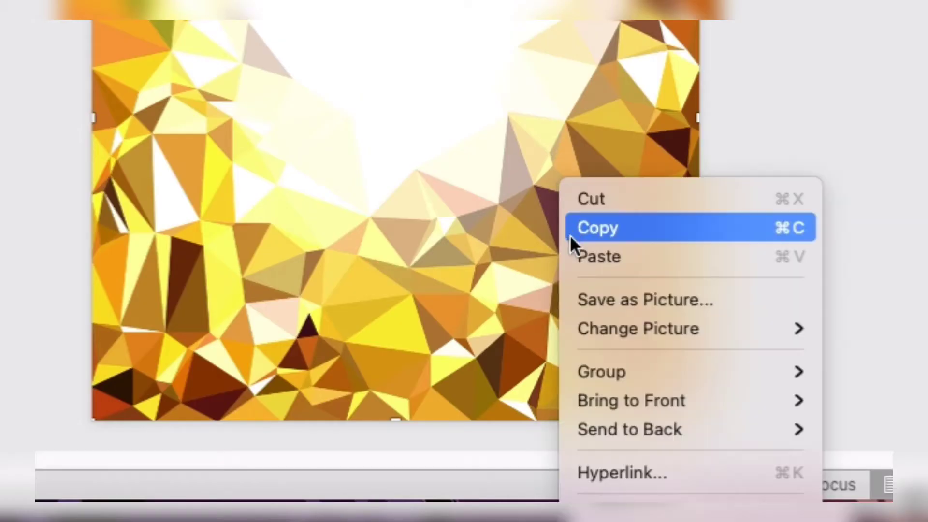
pyautogui.click(576, 256)
pyautogui.moveTo(514, 392)
pyautogui.mouseDown()
pyautogui.moveTo(515, 324)
pyautogui.moveTo(502, 283)
pyautogui.mouseUp()
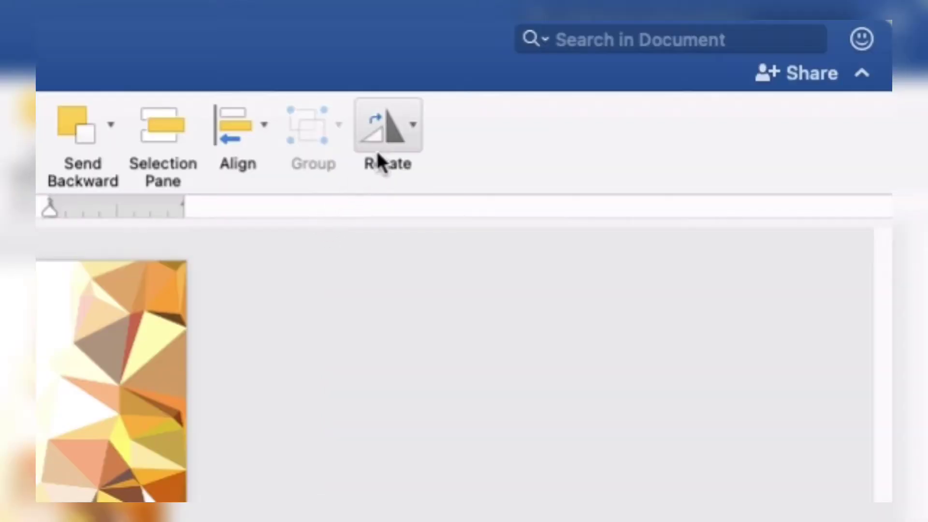
# Step: Flip the top copy vertically and deselect it
pyautogui.click(382, 140)
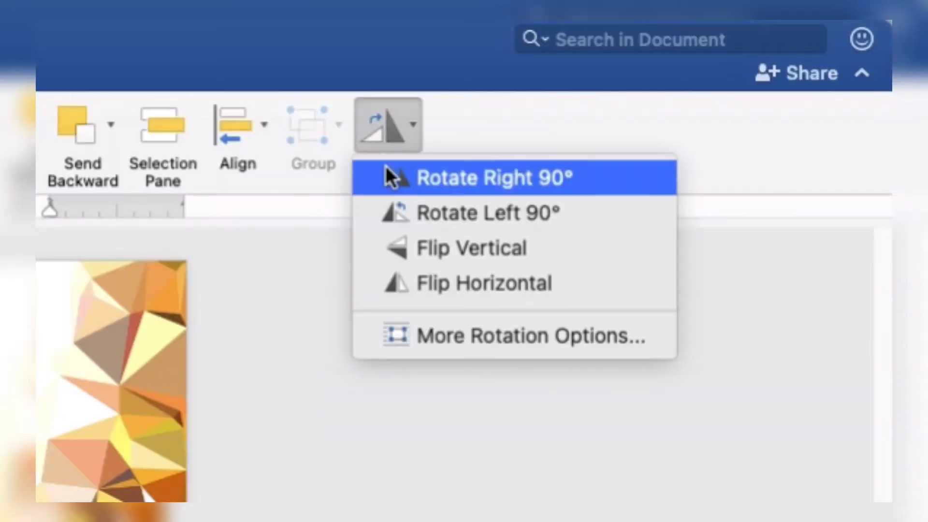
pyautogui.click(408, 248)
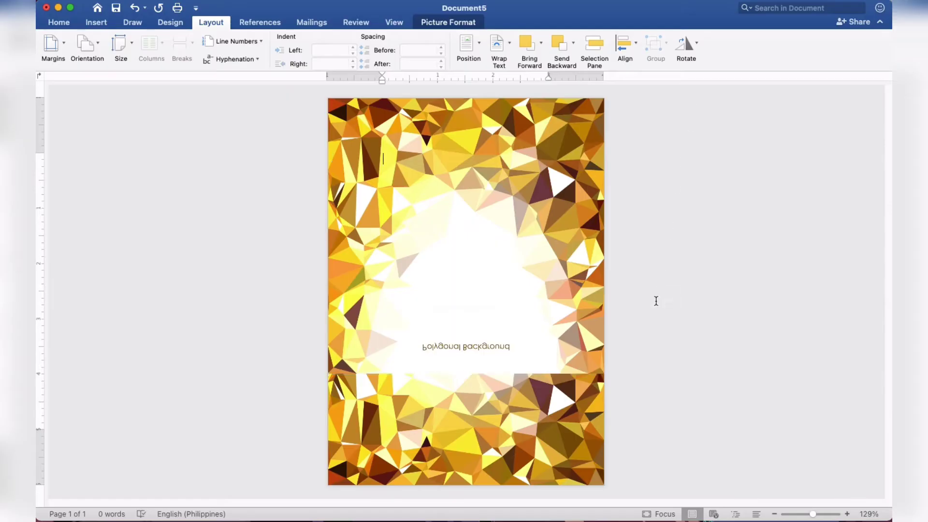
pyautogui.click(656, 301)
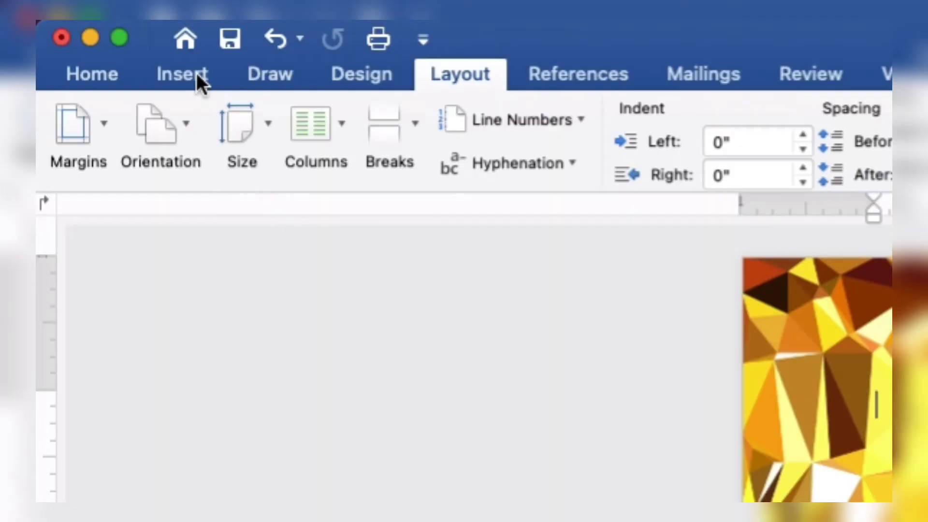
# Step: Draw a rectangle covering most of the page
pyautogui.click(197, 72)
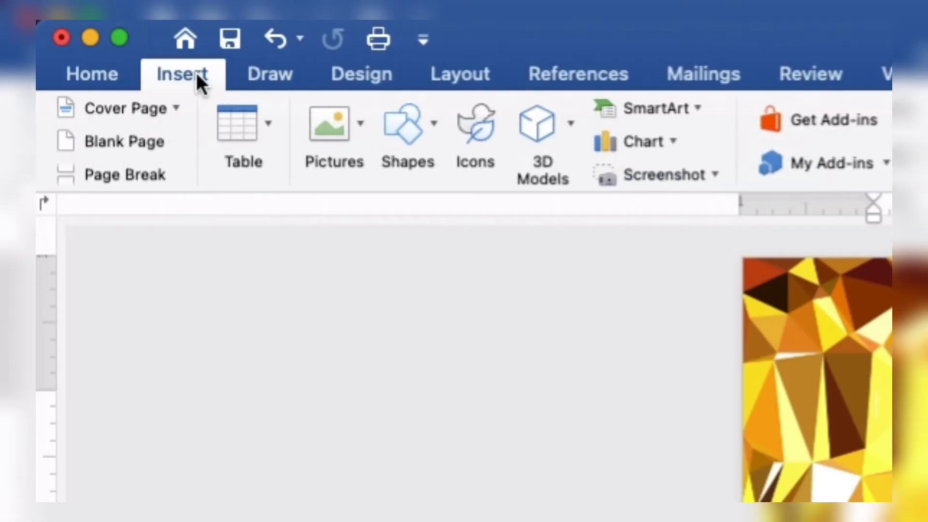
pyautogui.click(406, 125)
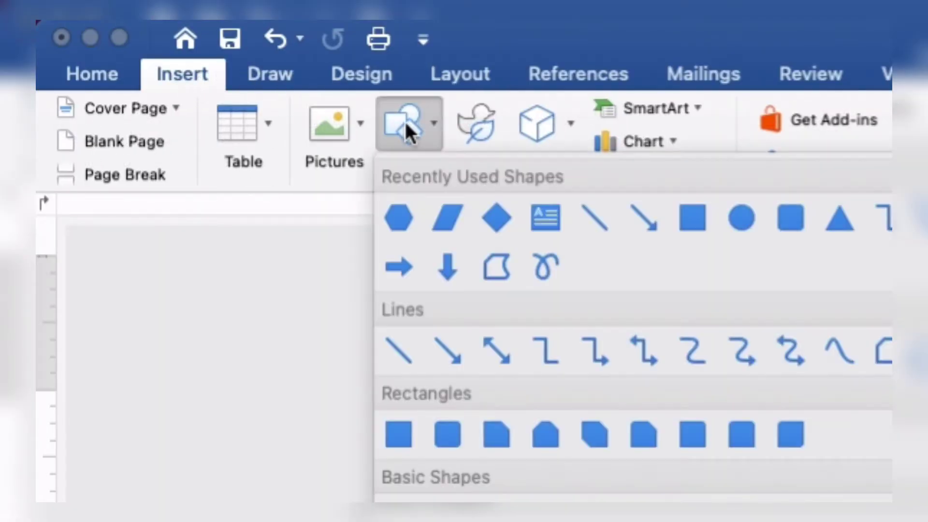
pyautogui.click(692, 215)
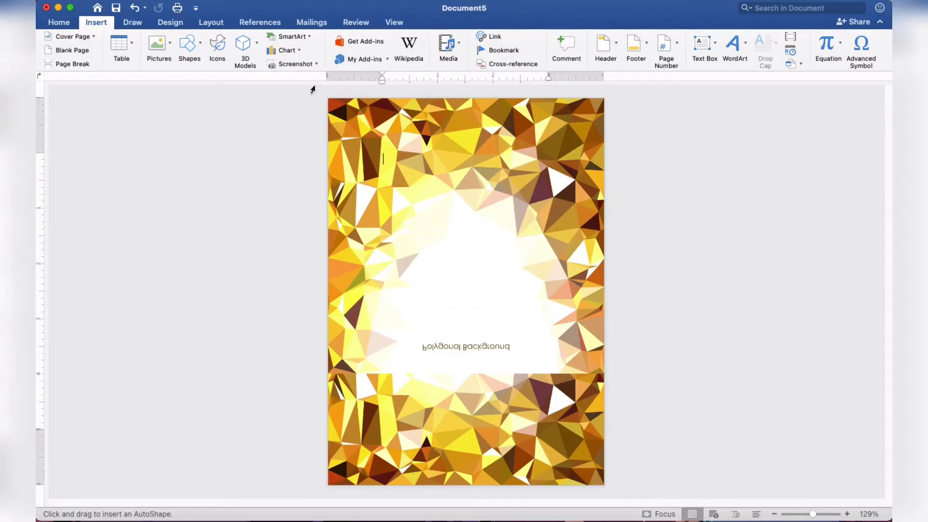
pyautogui.moveTo(378, 201); pyautogui.dragTo(581, 454)
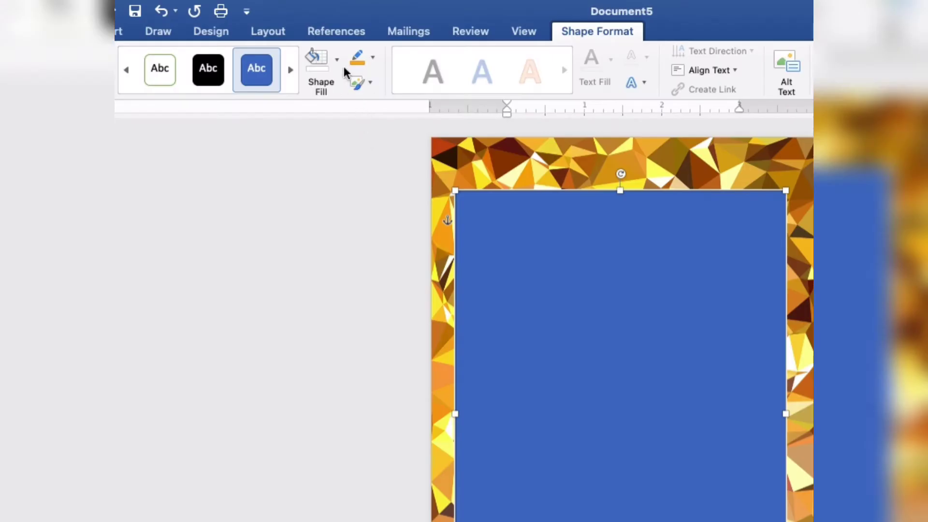
# Step: Give the rectangle no fill and a thicker gold outline
pyautogui.click(338, 58)
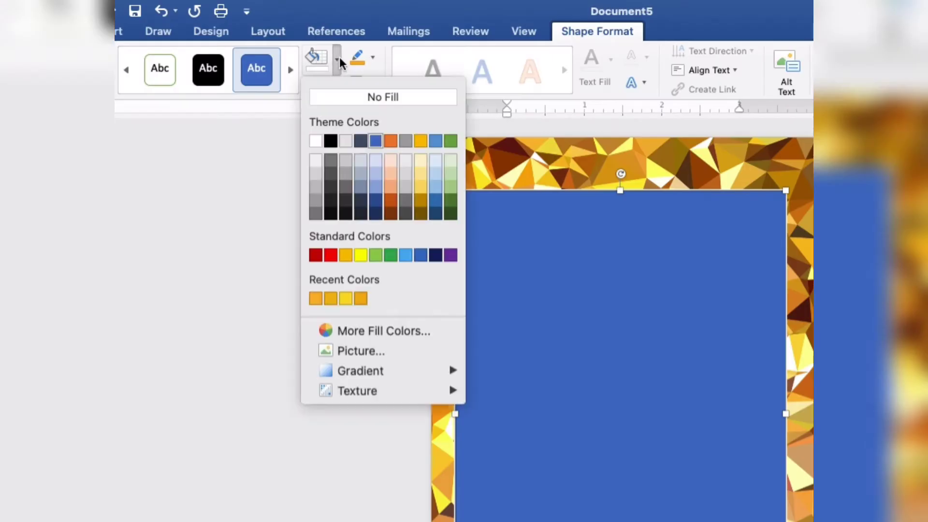
pyautogui.click(332, 94)
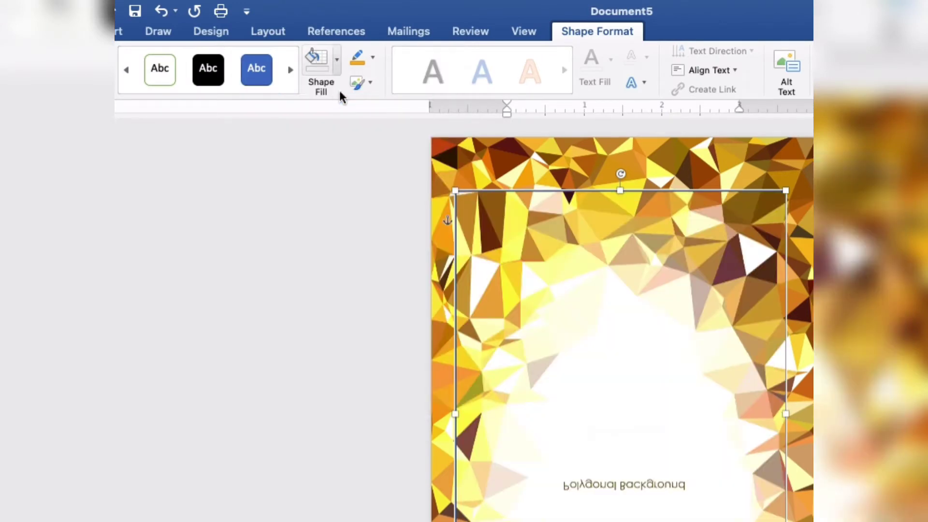
pyautogui.click(373, 58)
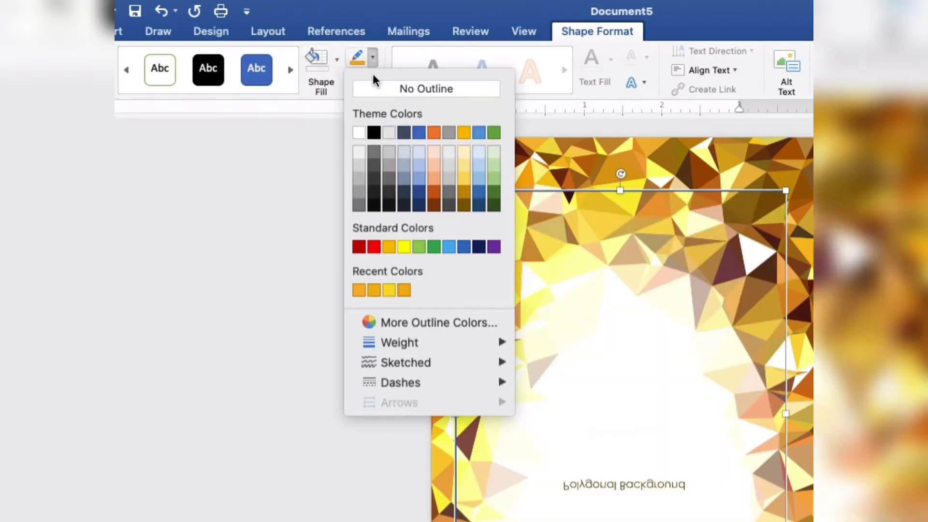
pyautogui.click(374, 290)
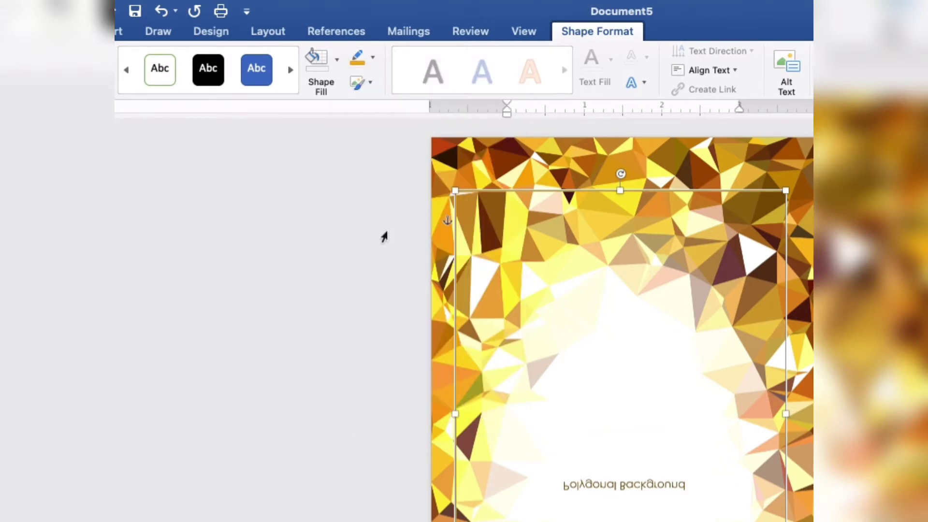
pyautogui.click(373, 58)
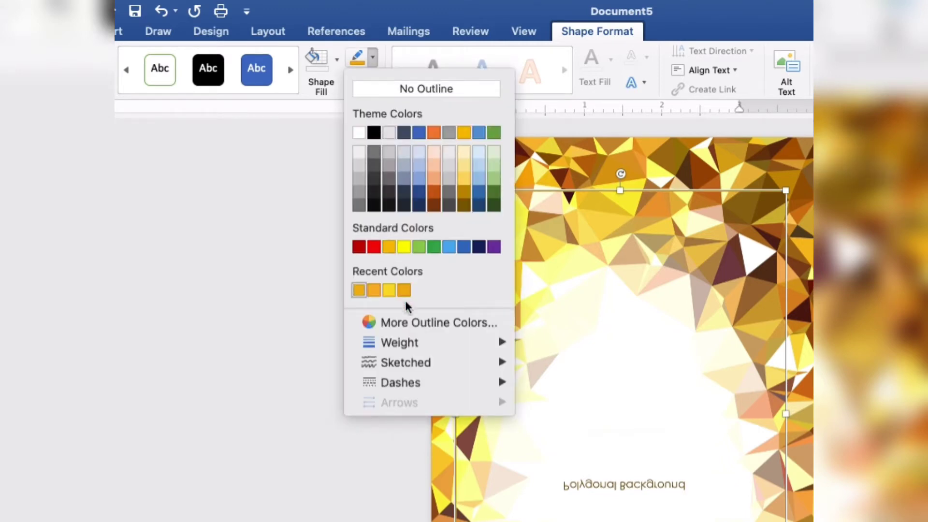
pyautogui.moveTo(399, 342)
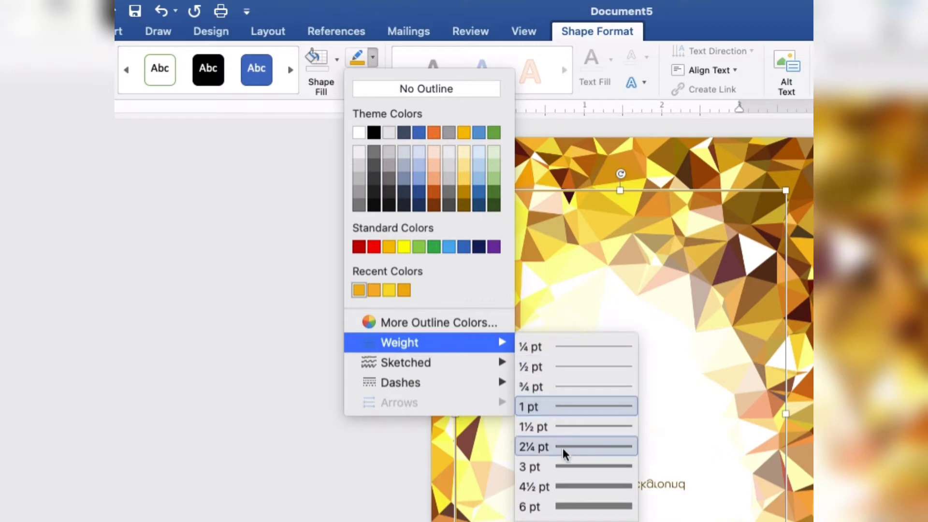
pyautogui.click(567, 463)
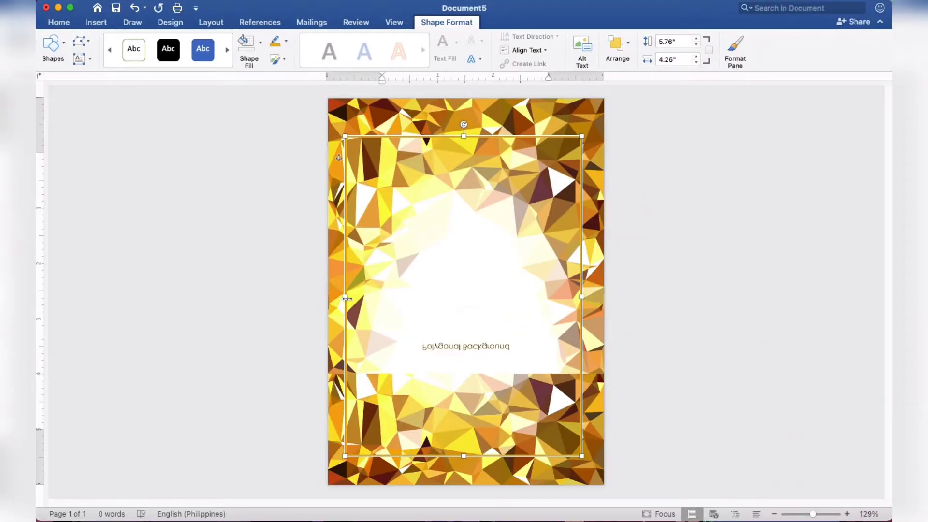
# Step: Trim the gold frame slightly on its left, bottom and right sides
pyautogui.moveTo(348, 298); pyautogui.dragTo(358, 298)
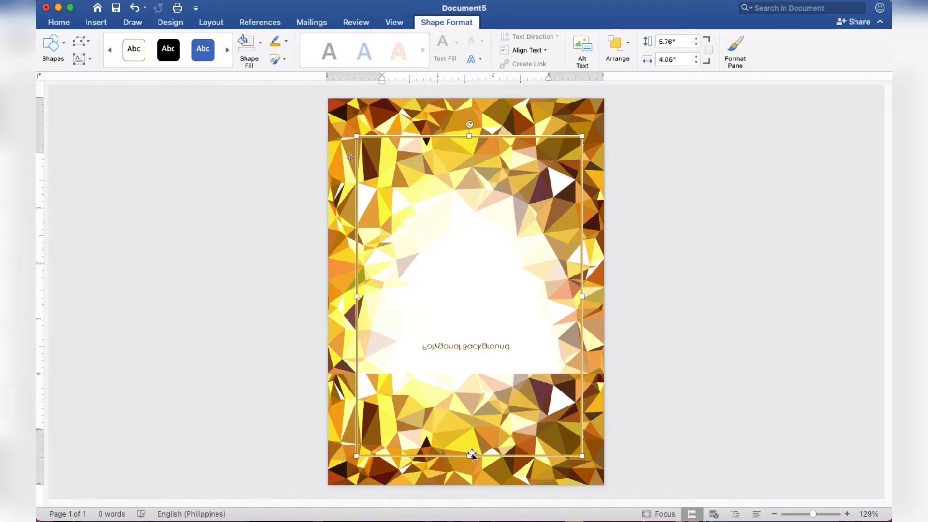
pyautogui.moveTo(469, 455); pyautogui.dragTo(470, 445)
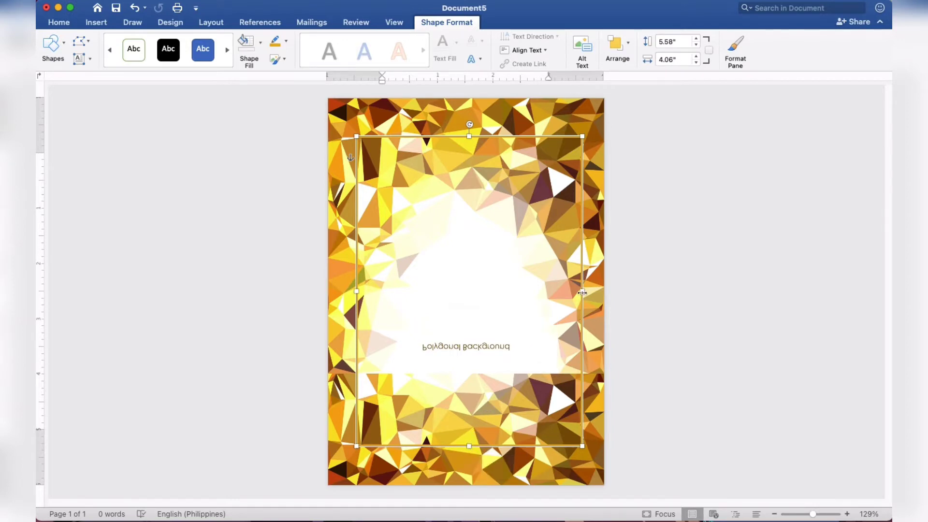
pyautogui.moveTo(581, 293); pyautogui.dragTo(578, 293)
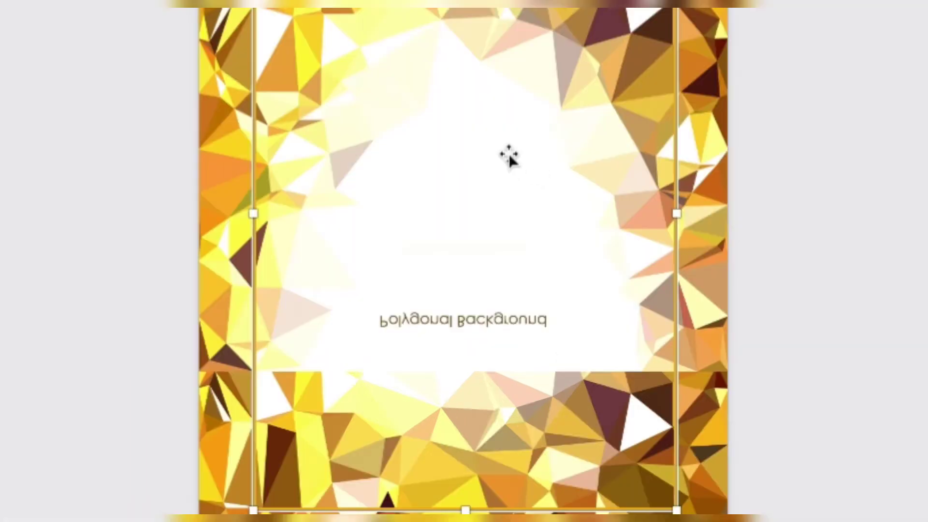
# Step: Duplicate the frame, fill the copy white, and shrink it to a 5.28 by 3.69 in panel
pyautogui.rightClick(491, 260)
pyautogui.click(523, 193)
pyautogui.rightClick(511, 163)
pyautogui.click(529, 227)
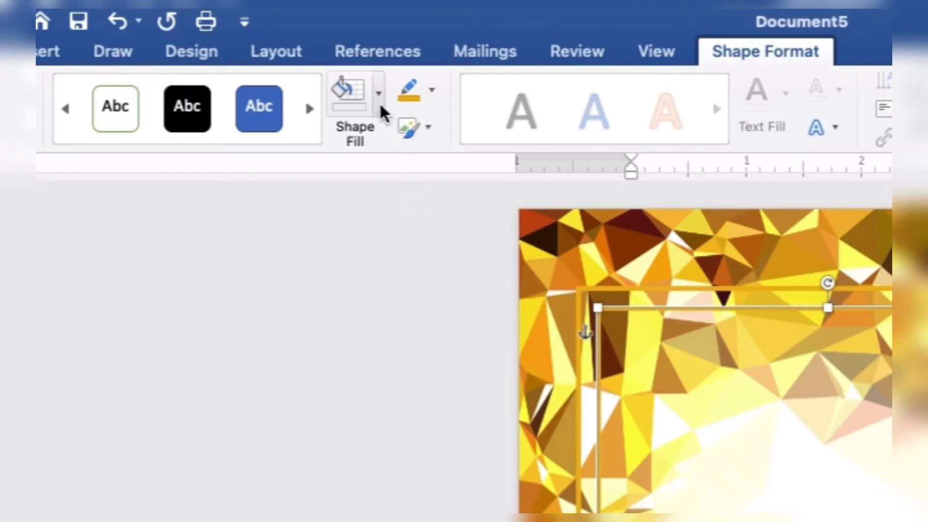
pyautogui.click(261, 44)
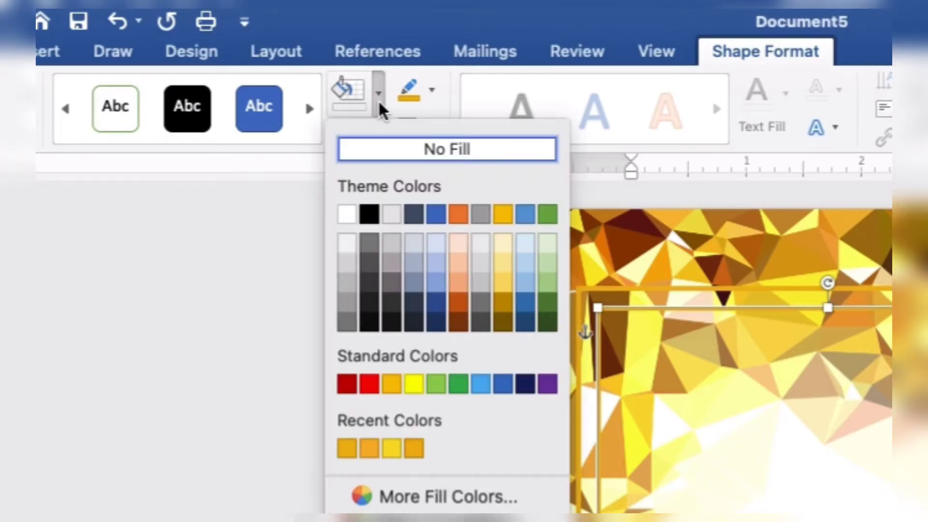
pyautogui.click(346, 215)
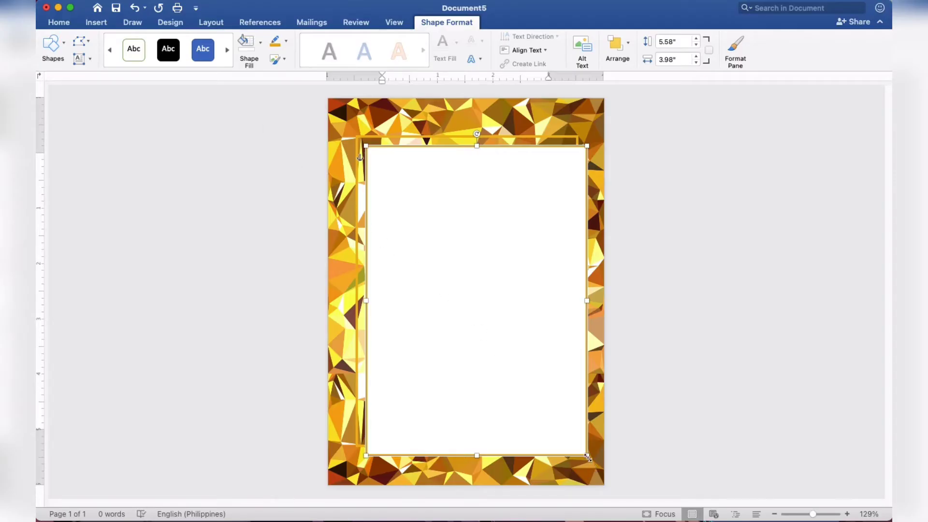
pyautogui.moveTo(587, 457); pyautogui.dragTo(572, 438)
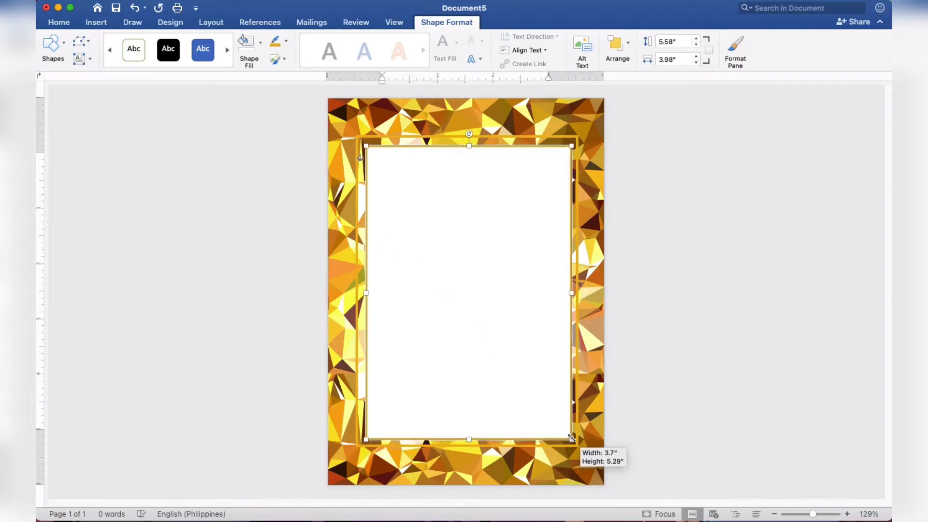
pyautogui.moveTo(572, 438); pyautogui.dragTo(572, 438)
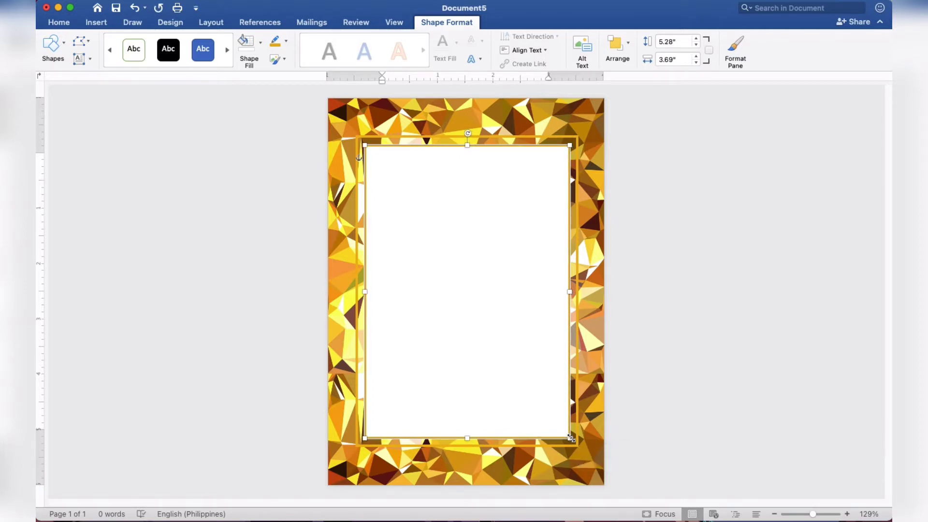
pyautogui.click(696, 402)
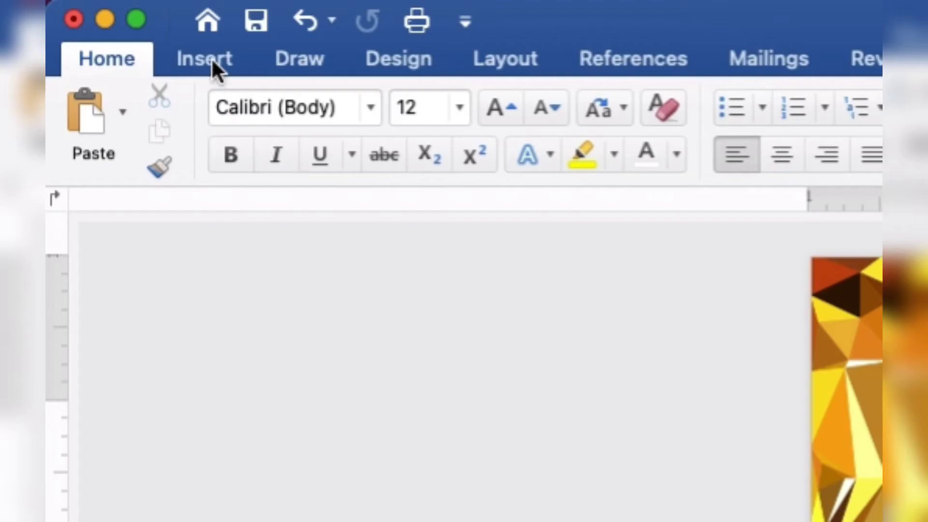
# Step: Insert the gold sequins.png picture from file
pyautogui.click(97, 23)
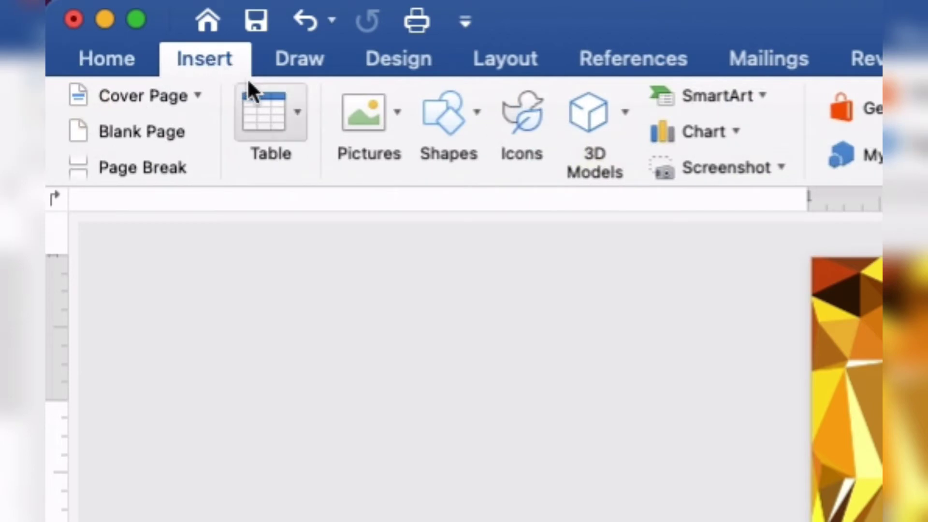
pyautogui.click(376, 122)
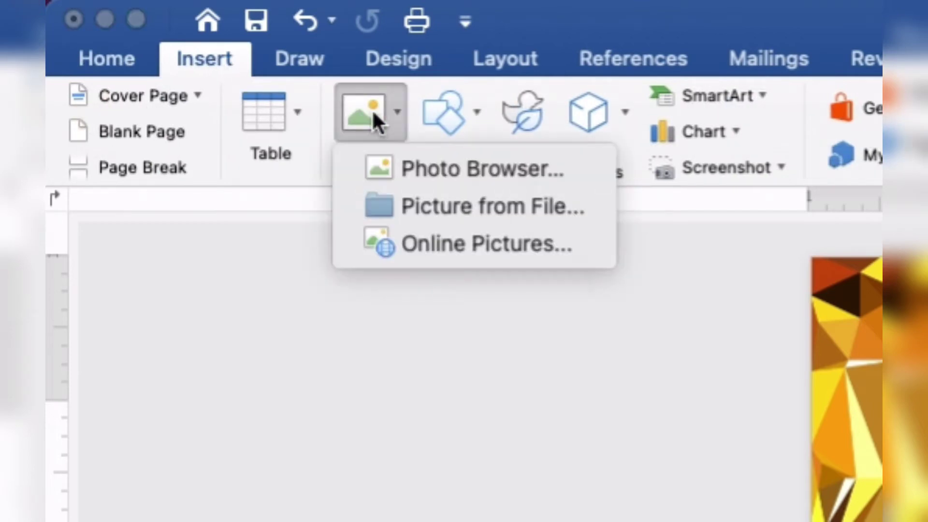
pyautogui.click(407, 209)
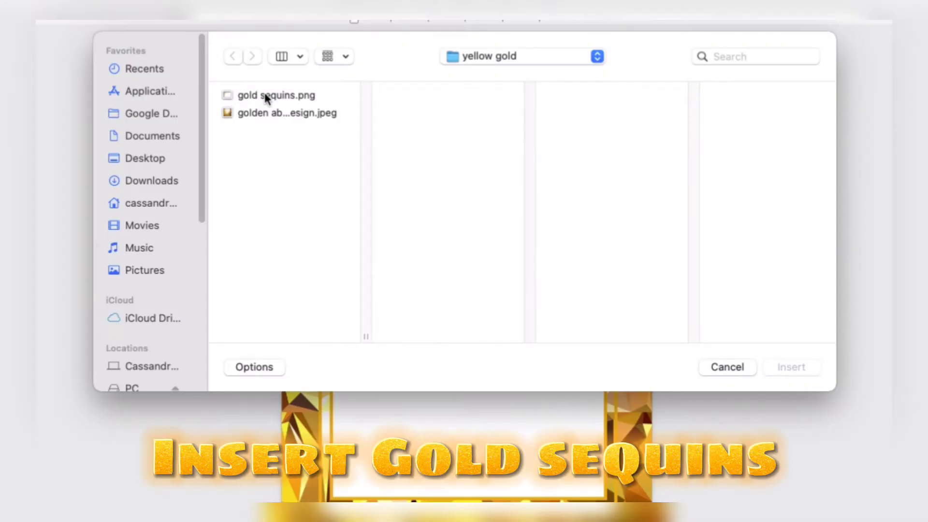
pyautogui.click(264, 96)
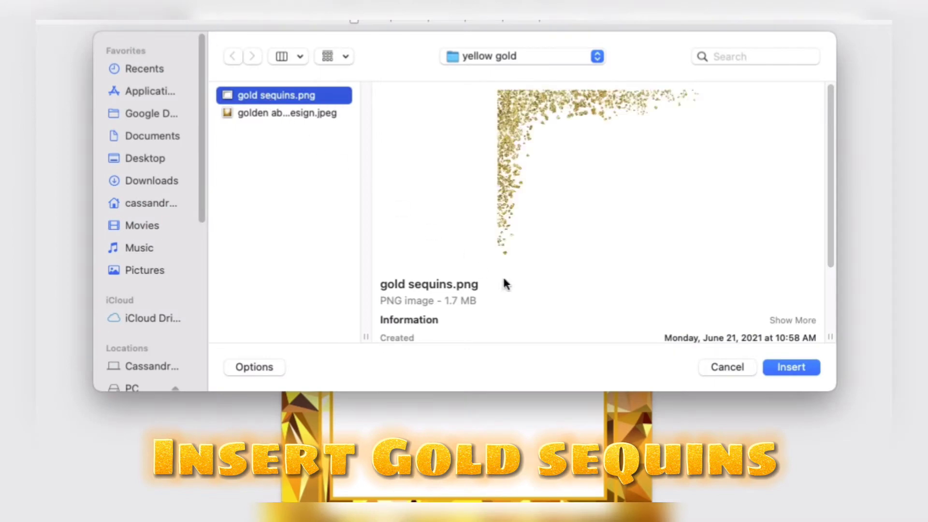
pyautogui.click(792, 369)
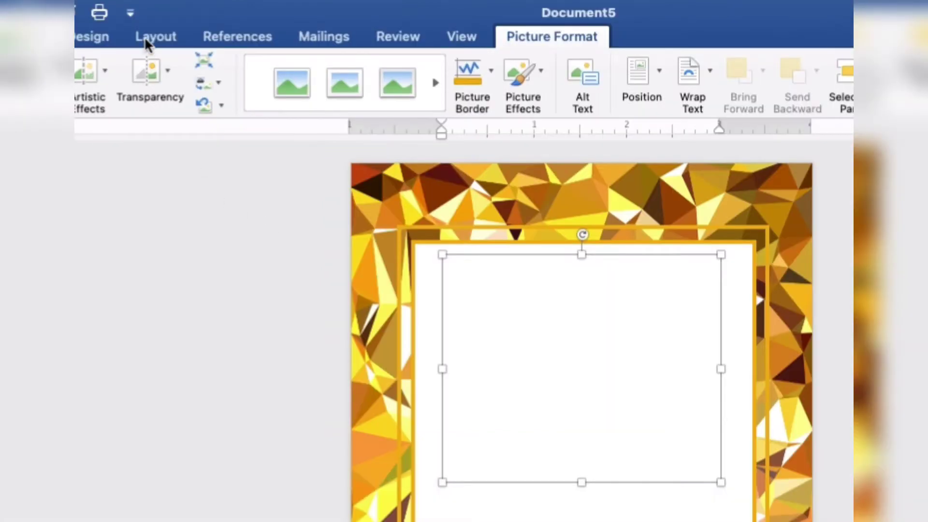
# Step: Wrap the sequins picture behind text, then bring it in front of text
pyautogui.click(207, 23)
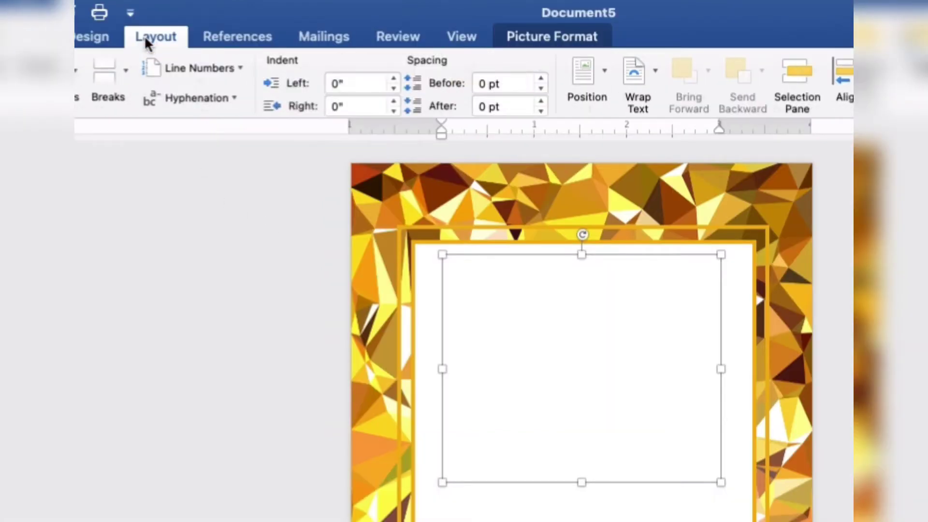
pyautogui.click(641, 70)
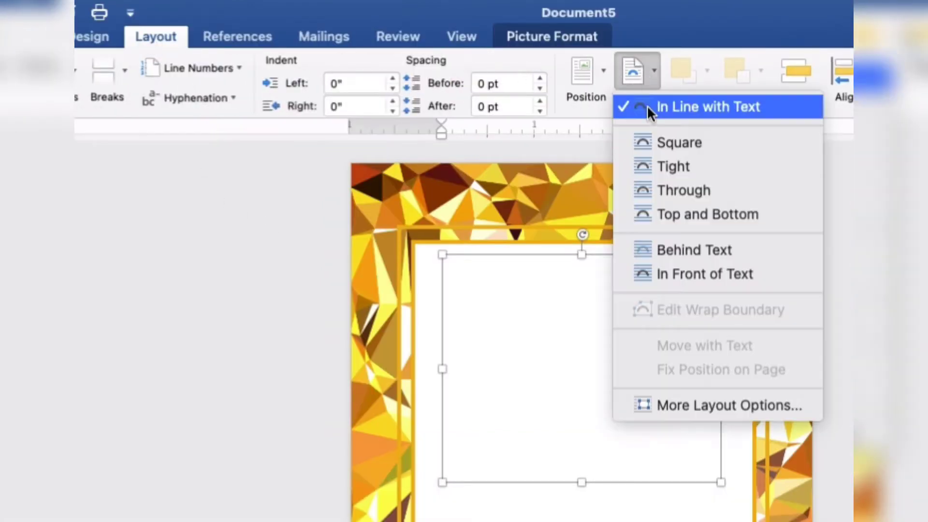
pyautogui.click(675, 248)
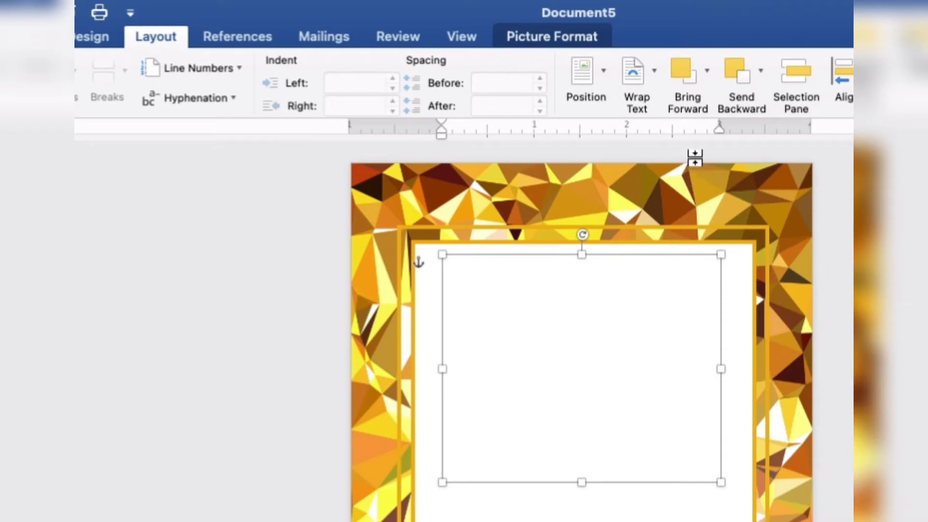
pyautogui.click(707, 74)
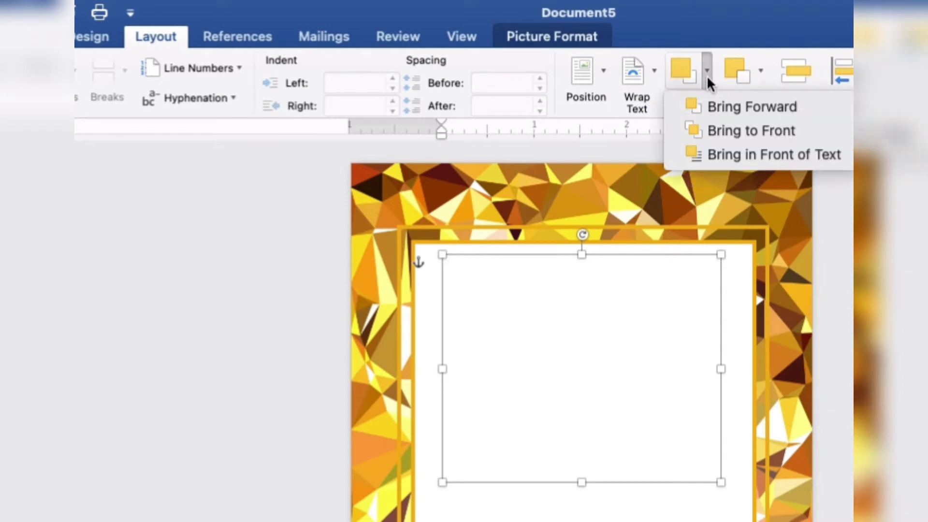
pyautogui.click(721, 157)
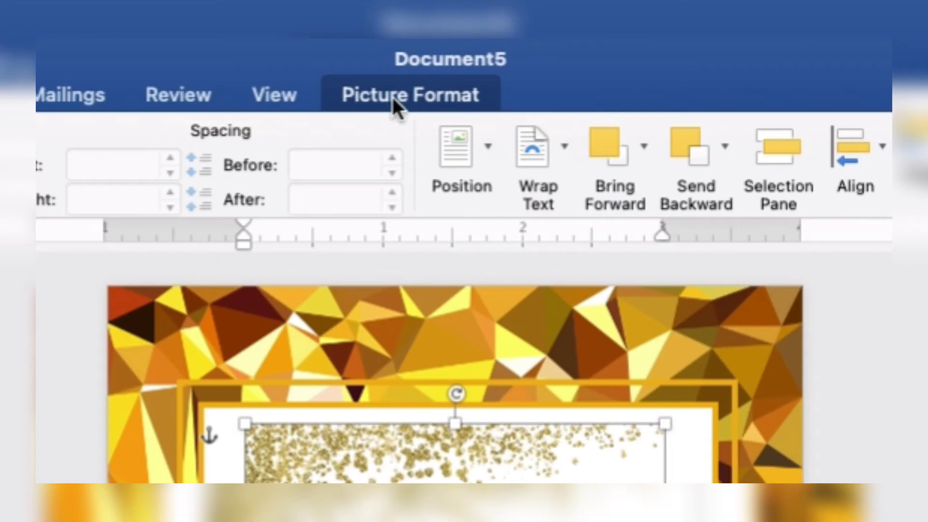
pyautogui.click(441, 23)
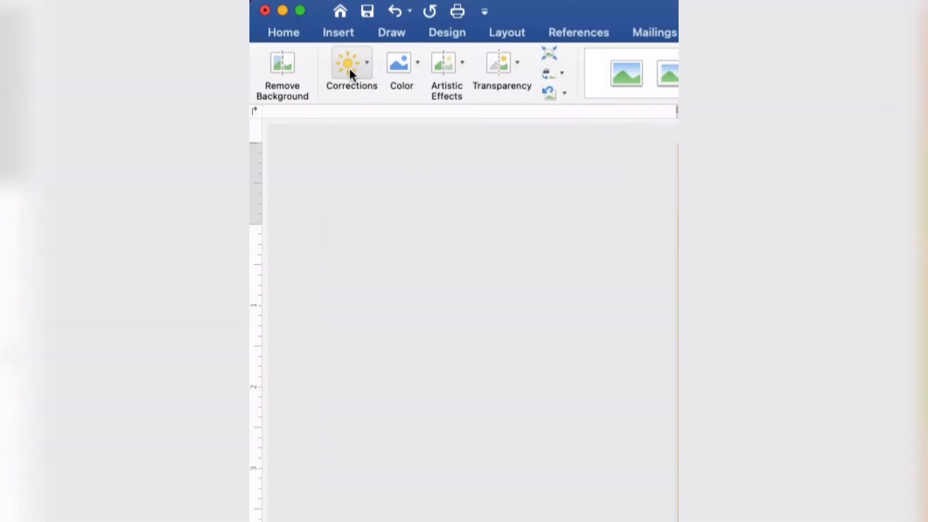
# Step: Brighten the gold sequins with a Corrections preset and tuck it into the panel's top-left corner
pyautogui.click(103, 47)
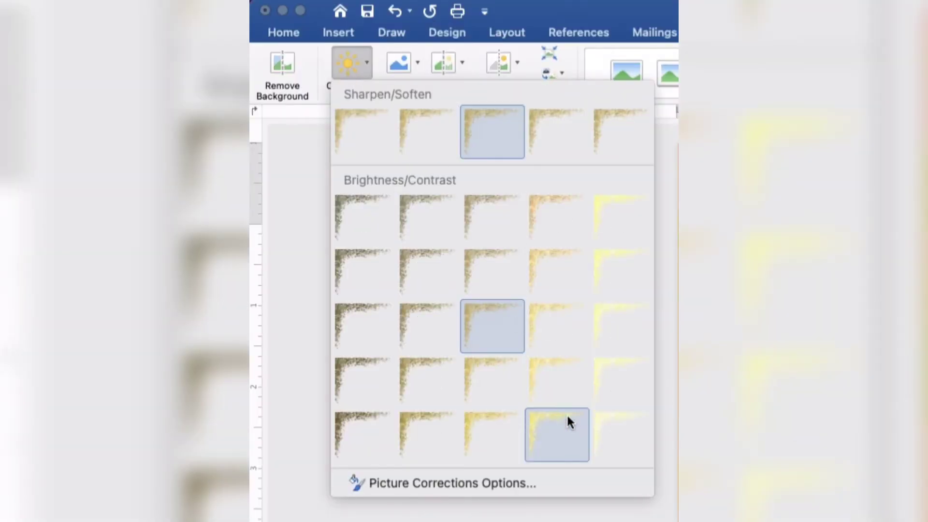
pyautogui.click(568, 421)
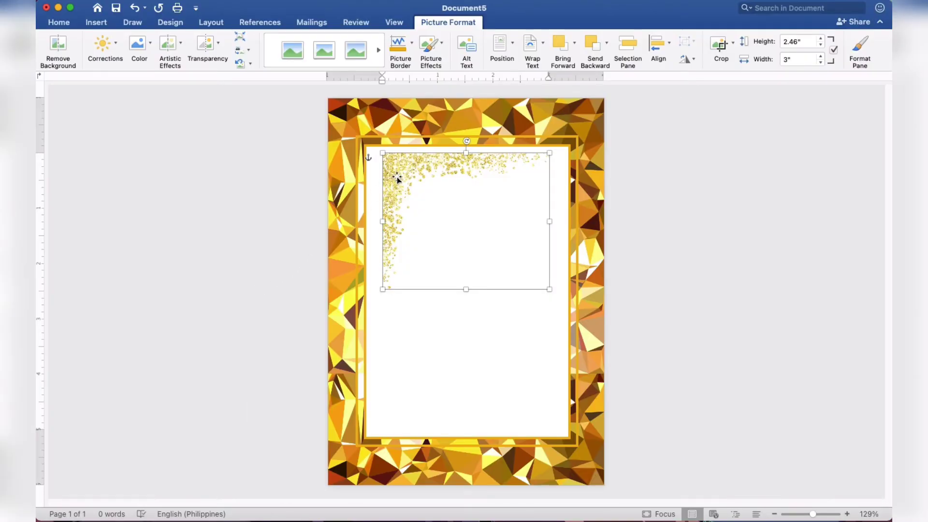
pyautogui.moveTo(390, 174); pyautogui.dragTo(382, 171)
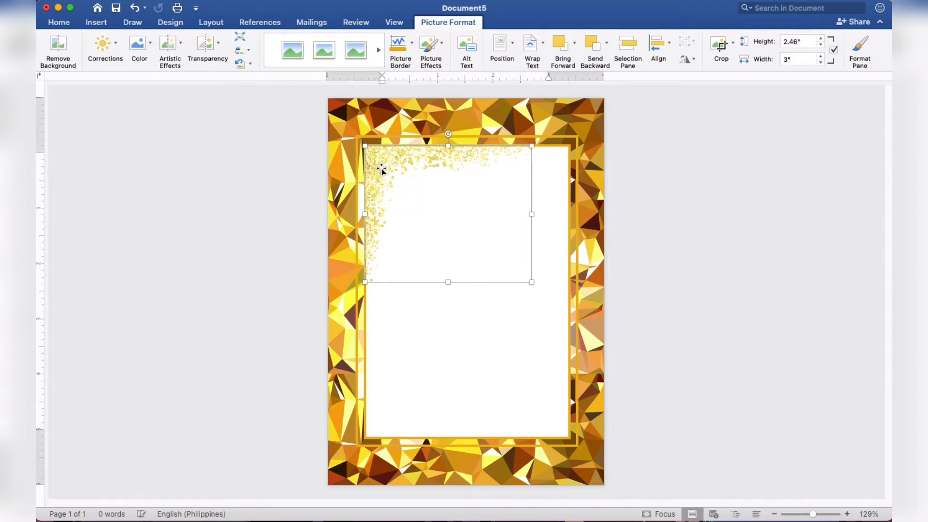
pyautogui.press('super+z')
pyautogui.press('super+z')
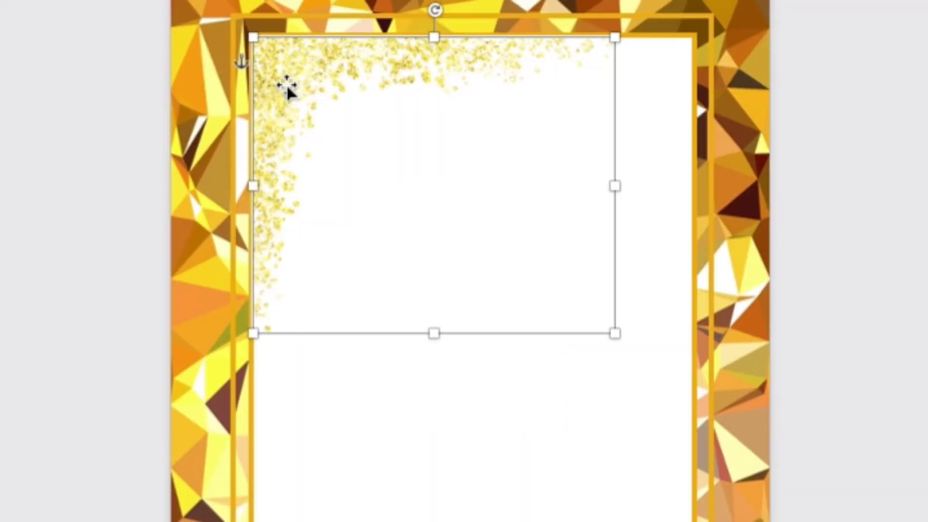
# Step: Copy and paste the sequins picture, moving the duplicate toward the right
pyautogui.rightClick(382, 167)
pyautogui.click(304, 130)
pyautogui.rightClick(292, 90)
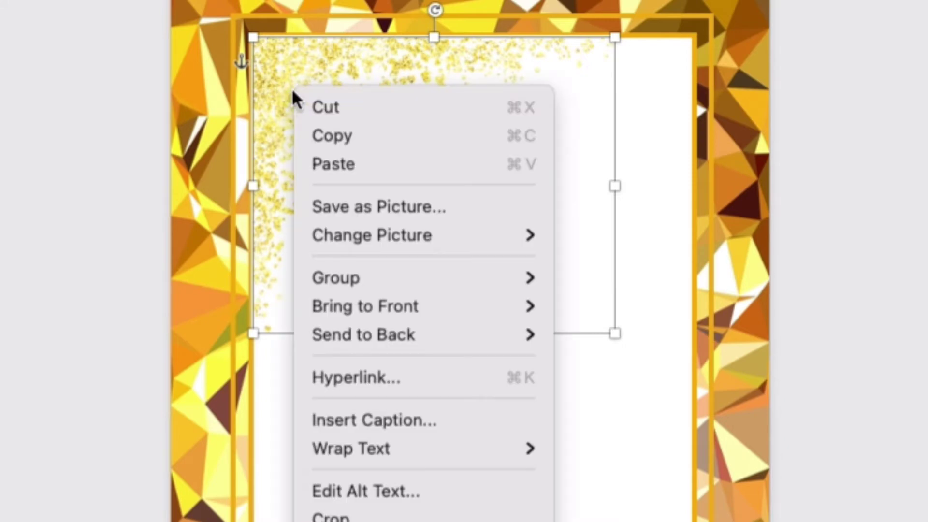
pyautogui.click(317, 164)
pyautogui.moveTo(396, 203); pyautogui.dragTo(420, 348)
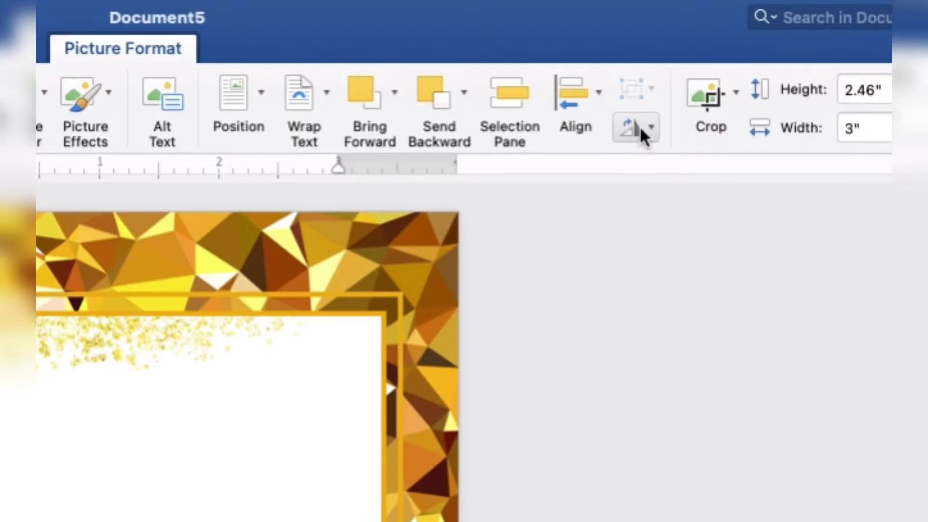
# Step: Flip and rotate the sequins copy and position it in the panel's lower-right corner
pyautogui.click(639, 125)
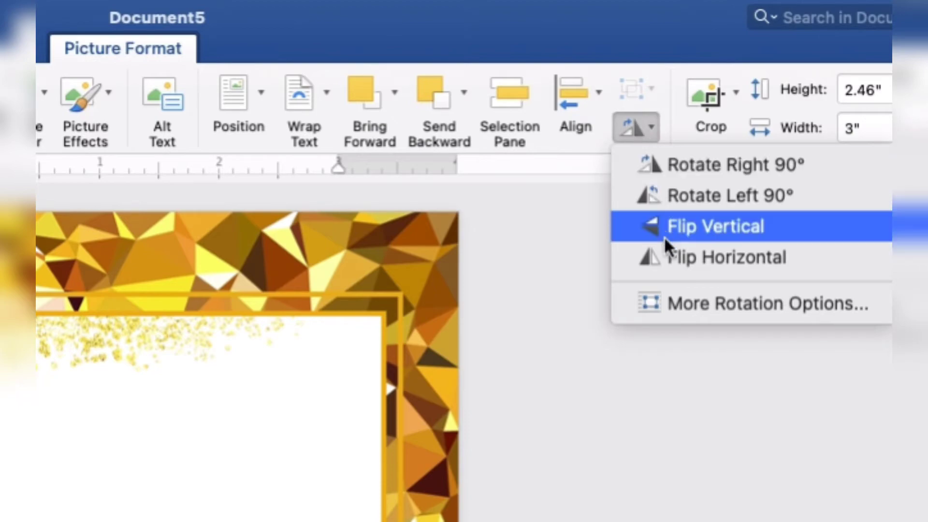
pyautogui.click(666, 256)
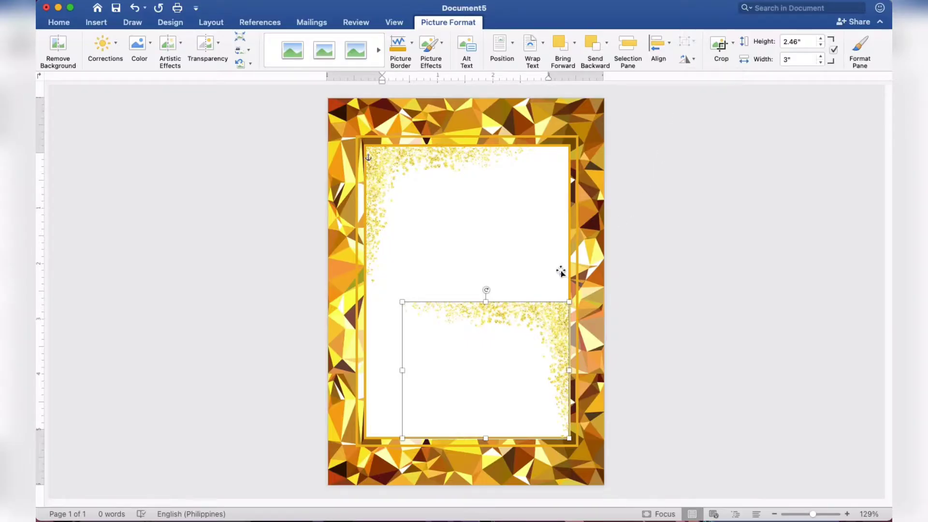
pyautogui.moveTo(487, 292)
pyautogui.mouseDown()
pyautogui.moveTo(566, 315)
pyautogui.moveTo(594, 373)
pyautogui.mouseUp()
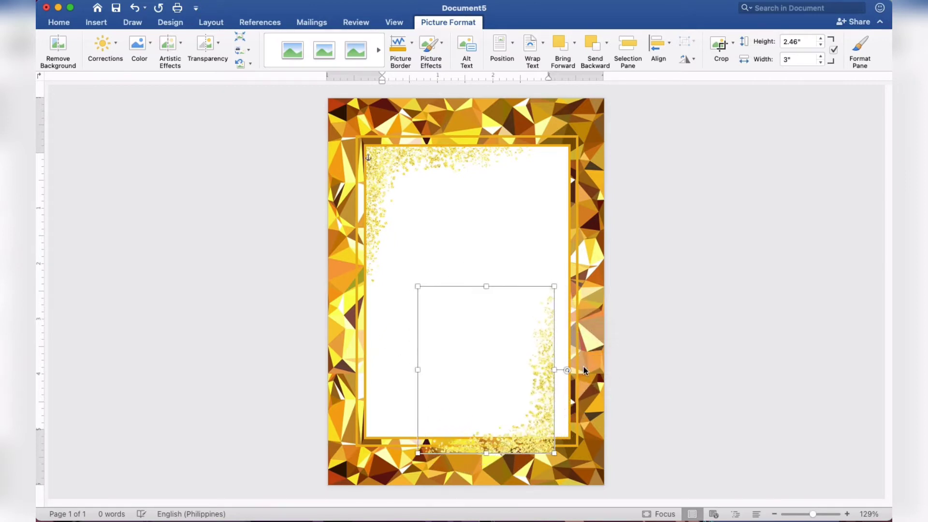
pyautogui.moveTo(504, 353); pyautogui.dragTo(516, 338)
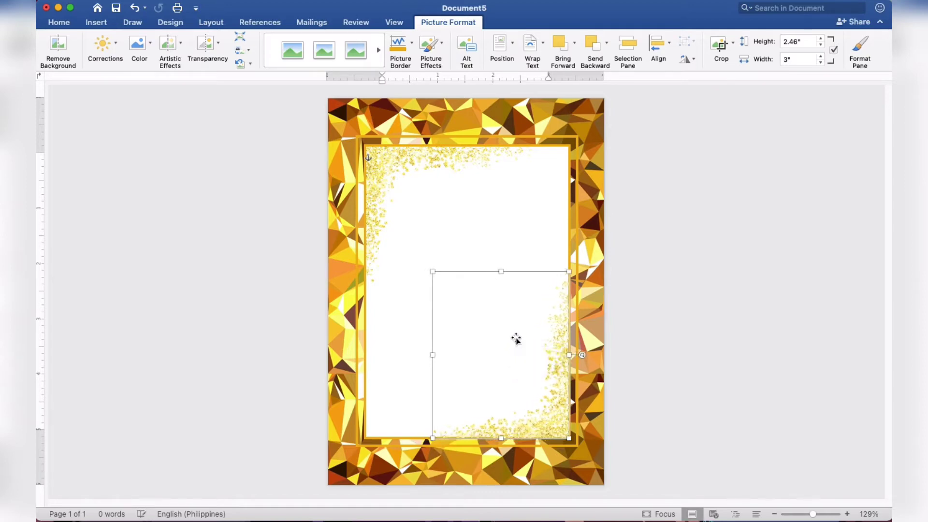
pyautogui.press('super+z')
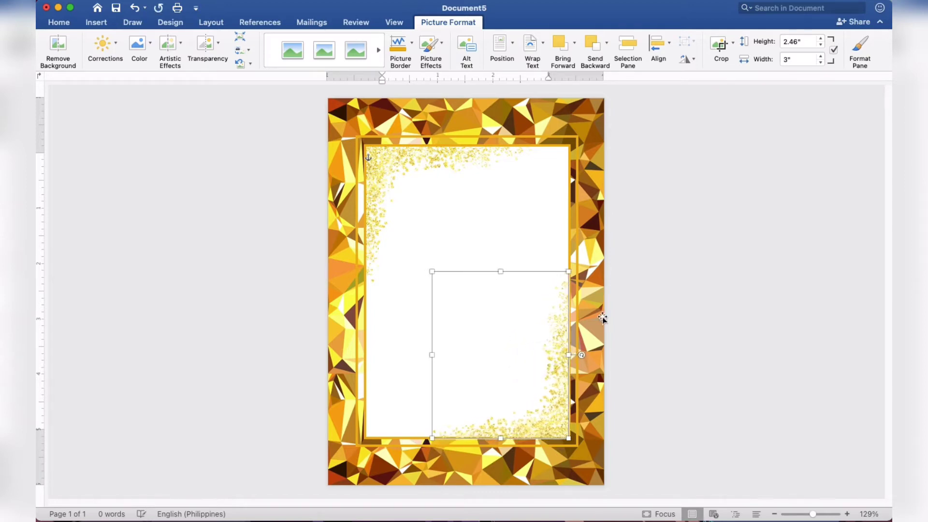
pyautogui.press('Up')
pyautogui.press('Up')
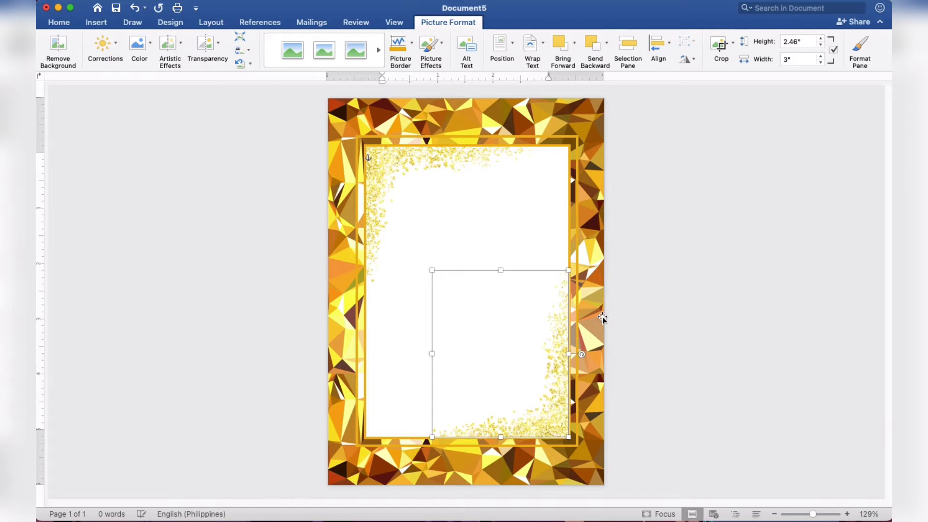
pyautogui.click(682, 299)
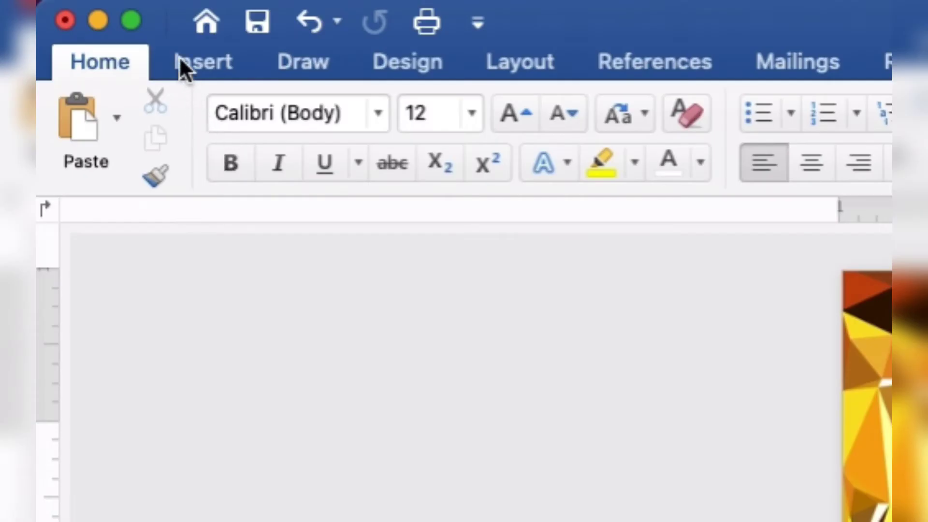
# Step: Draw a rectangle over the white panel and set it to accept text
pyautogui.click(179, 56)
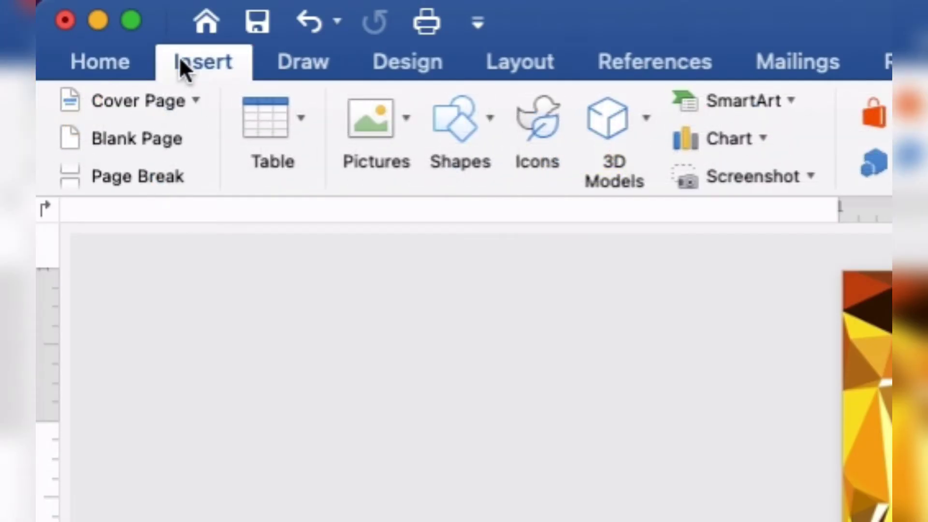
pyautogui.click(466, 119)
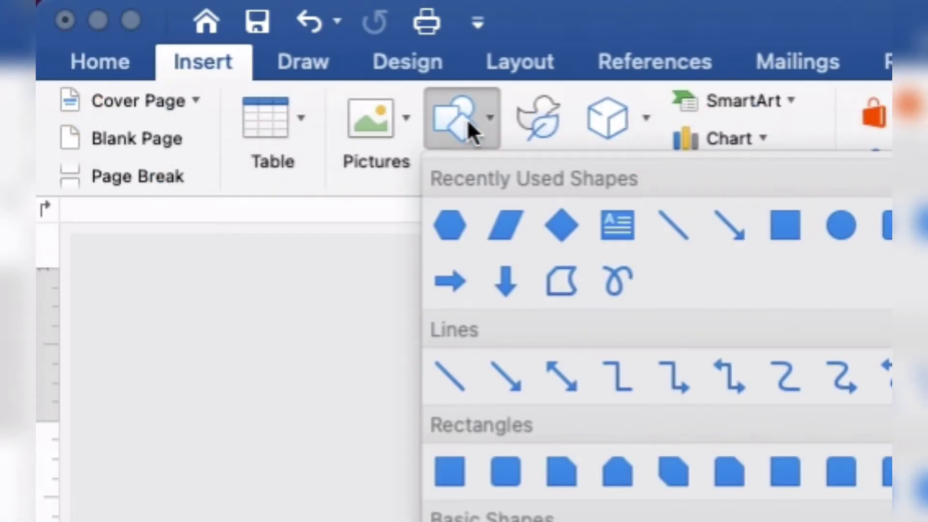
pyautogui.click(780, 225)
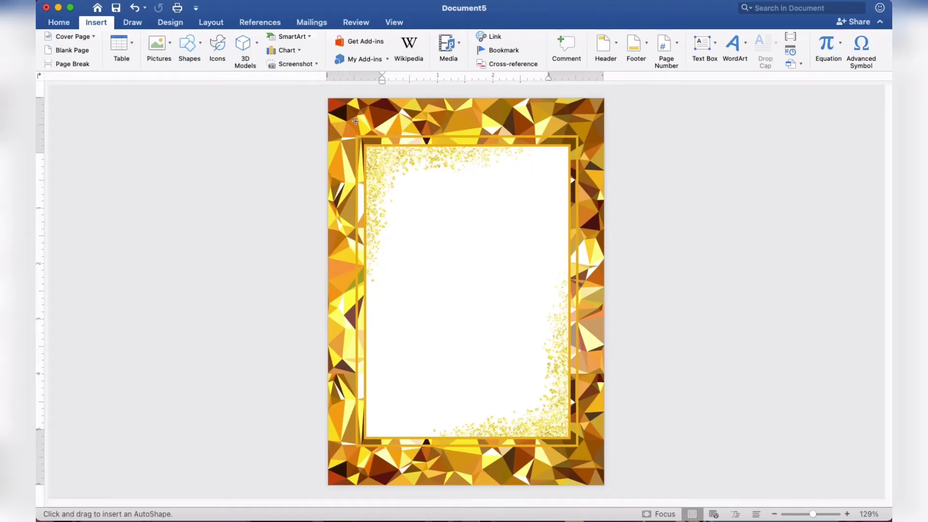
pyautogui.moveTo(378, 145); pyautogui.dragTo(560, 436)
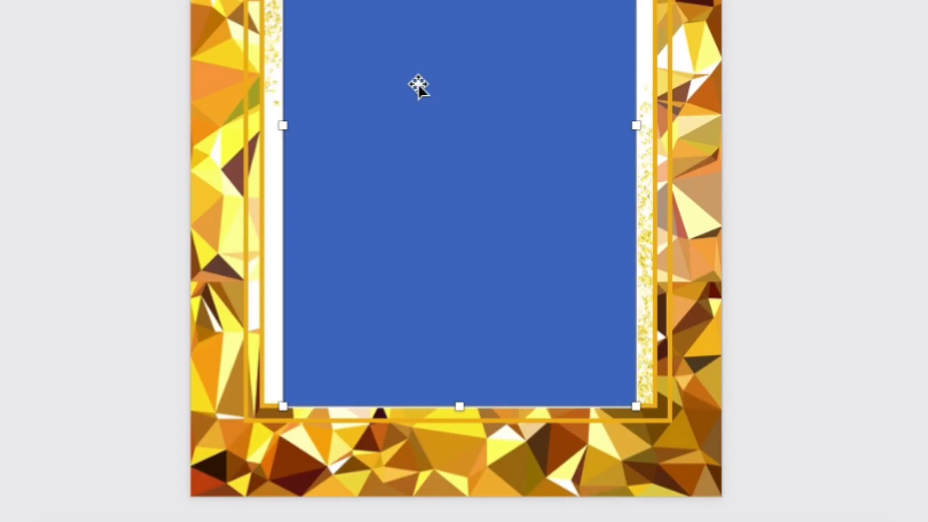
pyautogui.rightClick(418, 84)
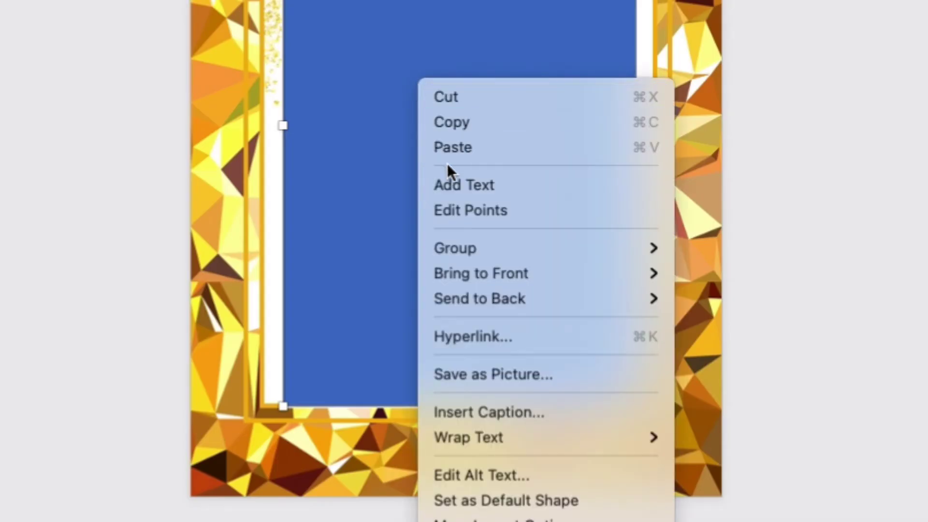
pyautogui.click(450, 188)
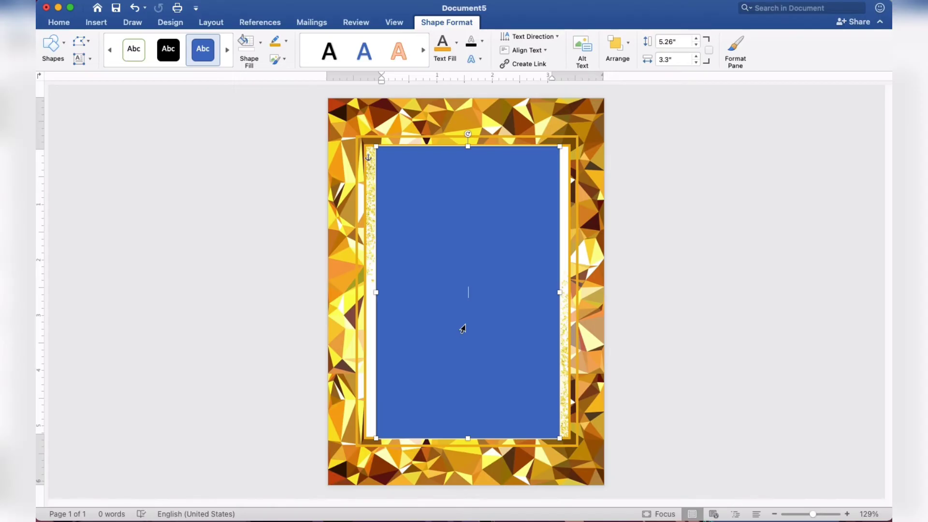
# Step: Type 'TOGETHER WITH THEIR FAMILIES', the couple's names, and the company-request and marriage lines
pyautogui.scroll(2, 478, 323)
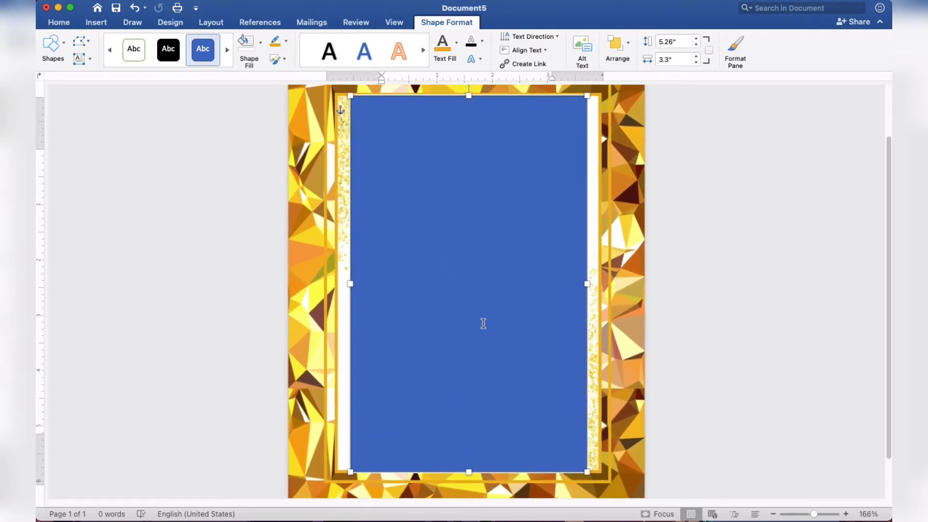
pyautogui.scroll(2, 483, 320)
pyautogui.scroll(2, 492, 316)
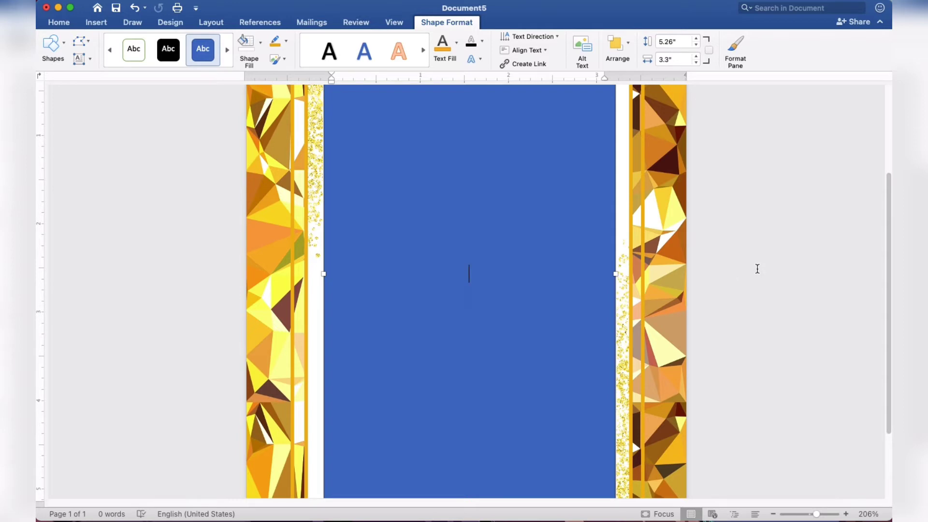
pyautogui.write('TOGETHER ')
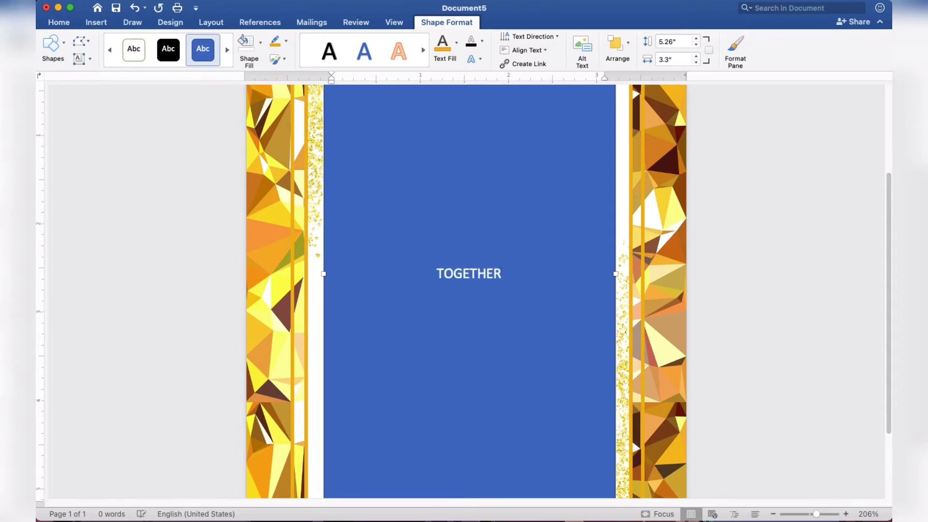
pyautogui.write('WITH THEI')
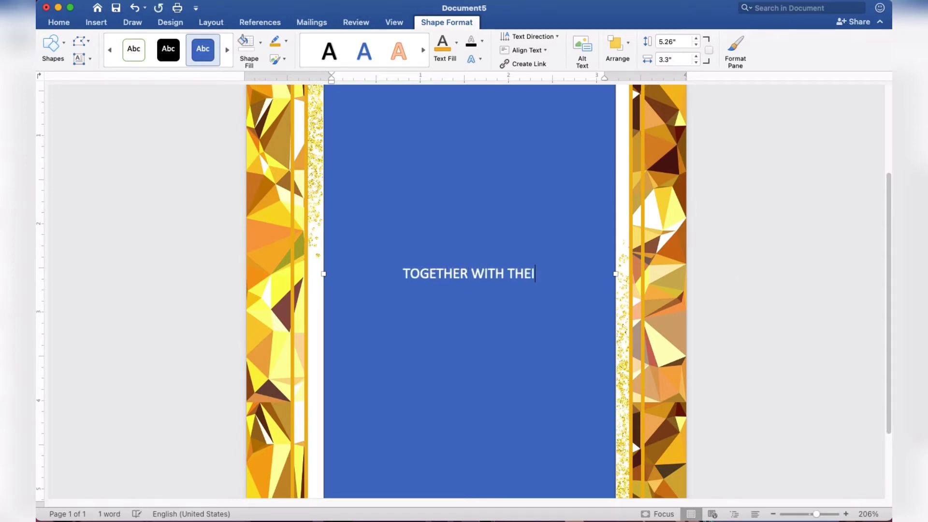
pyautogui.write('R FAMILIES')
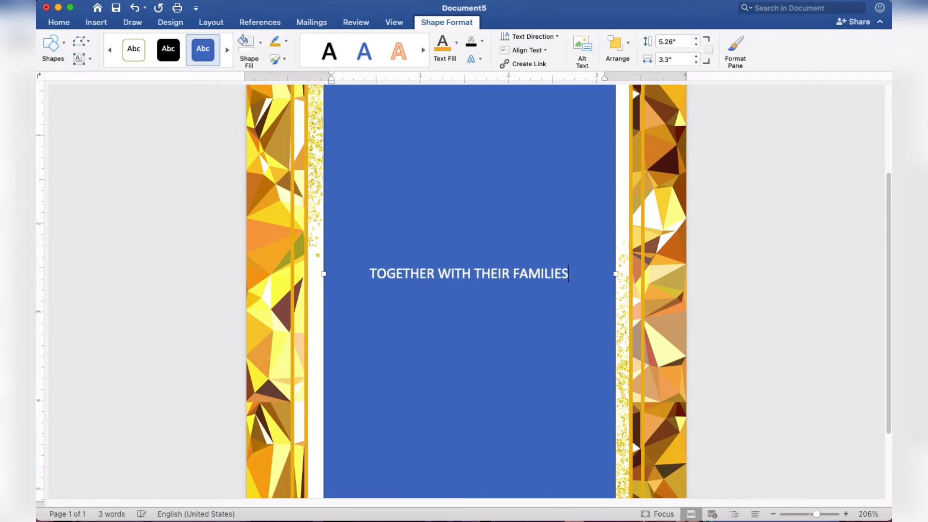
pyautogui.press('Return')
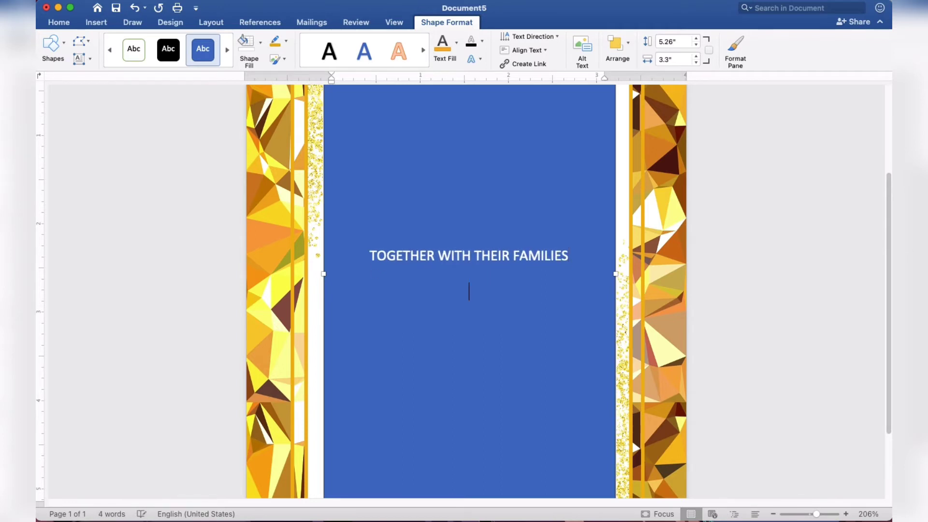
pyautogui.write('Ken A')
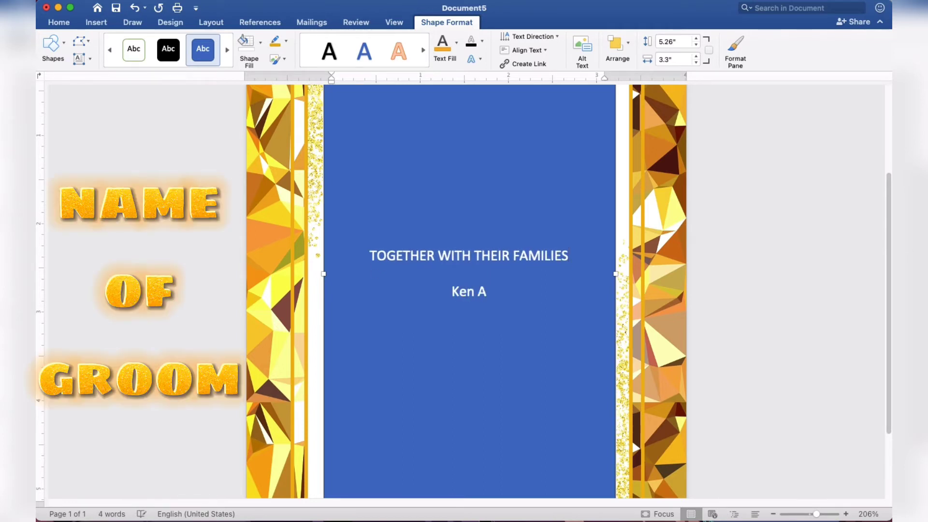
pyautogui.write('quino')
pyautogui.press('Return')
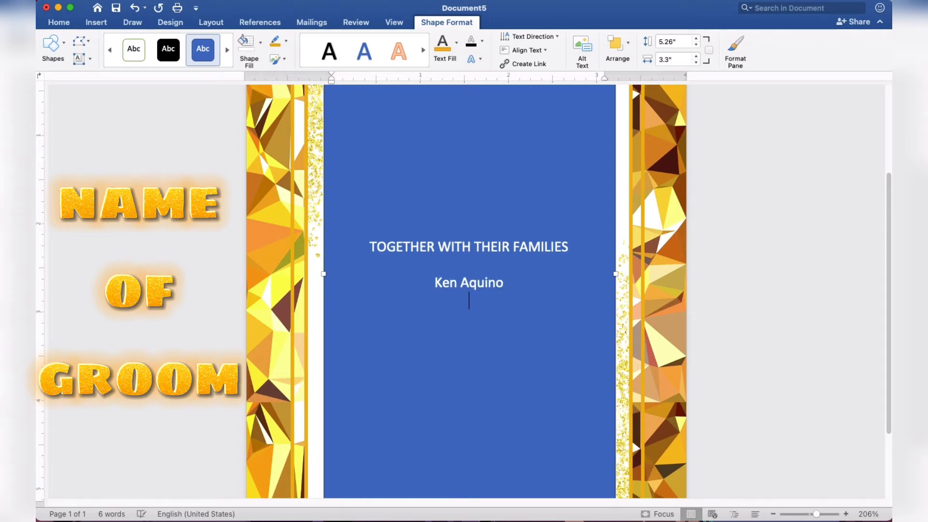
pyautogui.write('AND')
pyautogui.press('Return')
pyautogui.write('c')
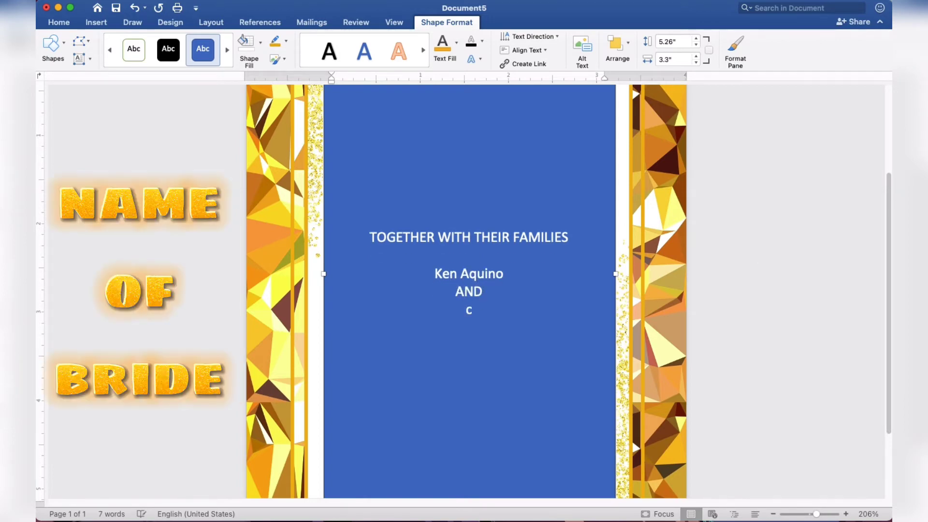
pyautogui.write('assy')
pyautogui.press('BackSpace')
pyautogui.write('Cassy ')
pyautogui.write('Sorian')
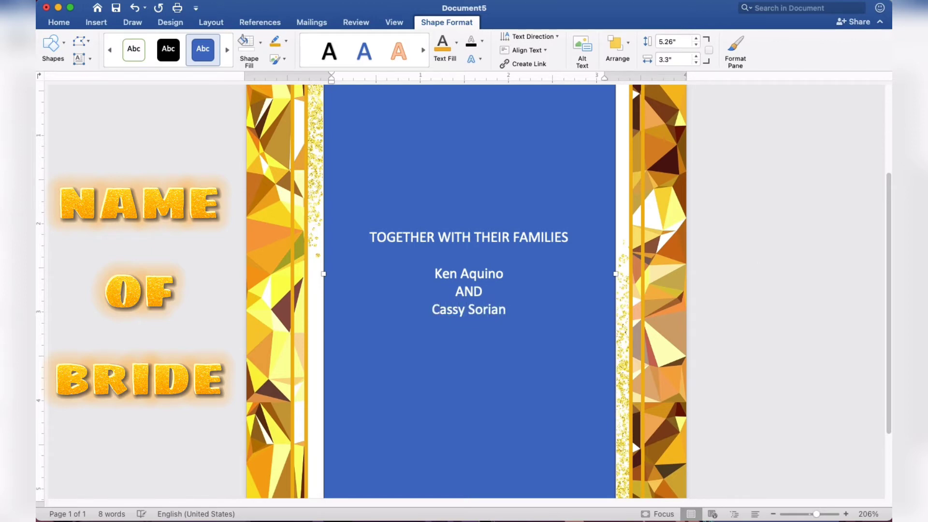
pyautogui.write('o')
pyautogui.press('Return')
pyautogui.press('Return')
pyautogui.press('Return')
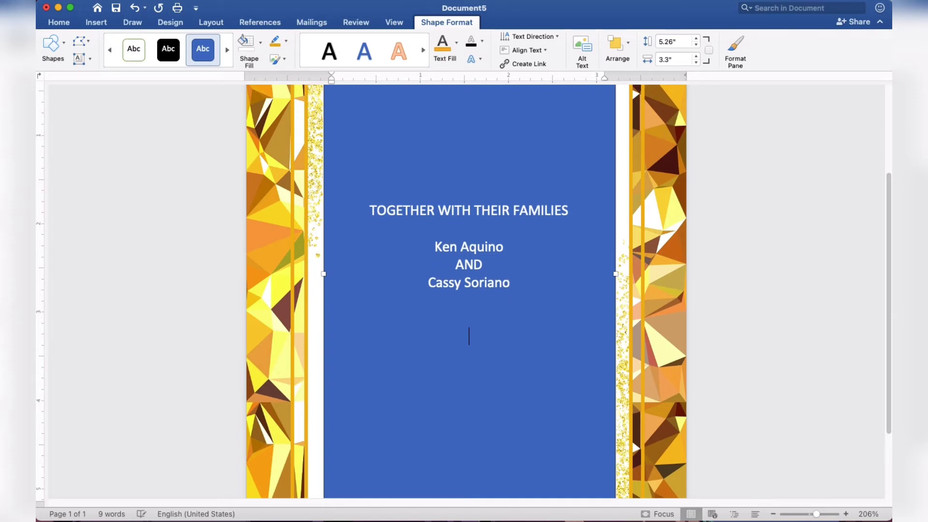
pyautogui.write('REQUE')
pyautogui.write('ST THE ')
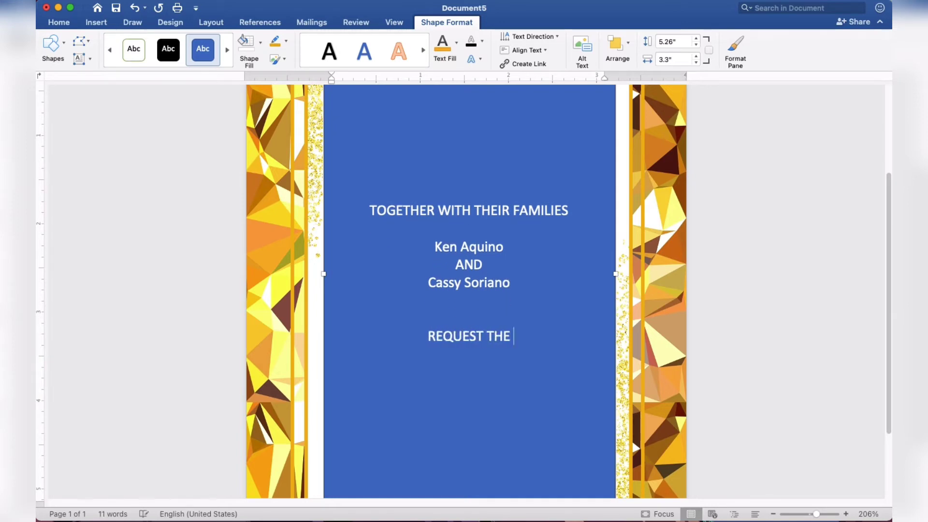
pyautogui.write('PLEASURE OF ')
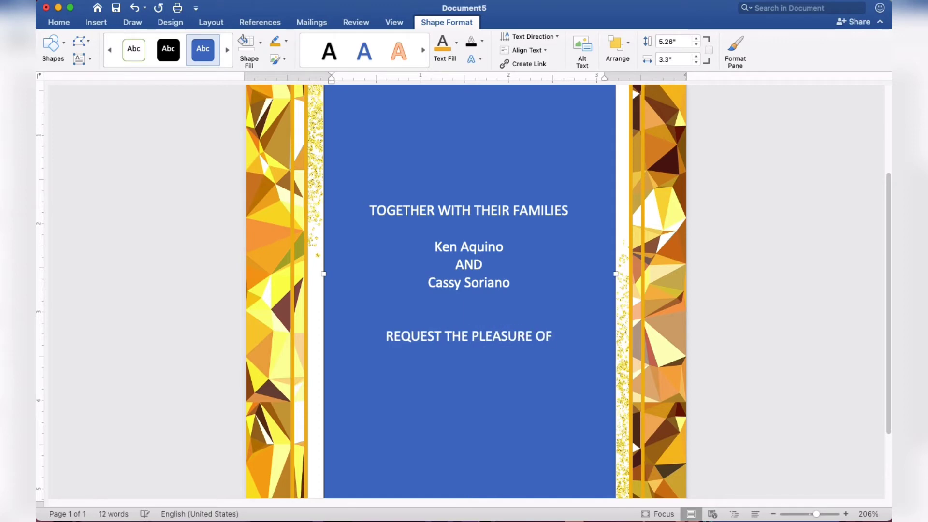
pyautogui.write('YOUR CO')
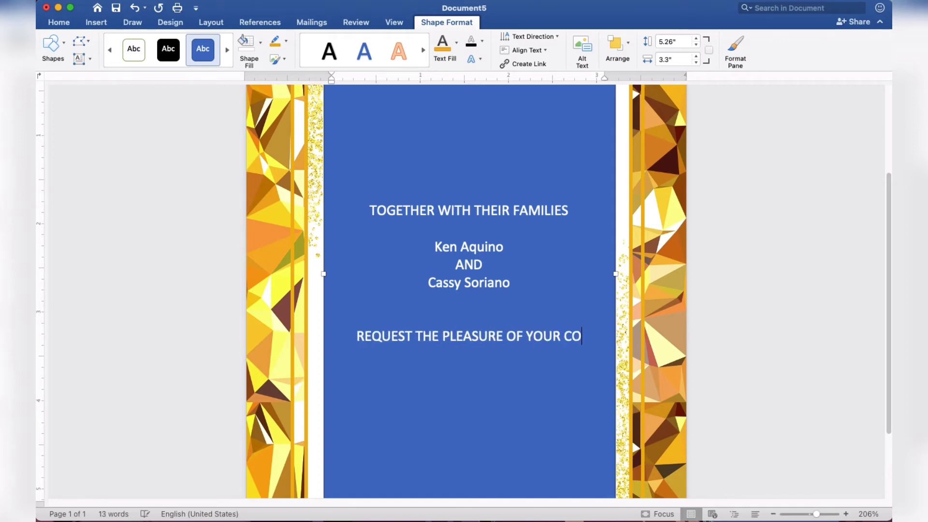
pyautogui.write('MPANY')
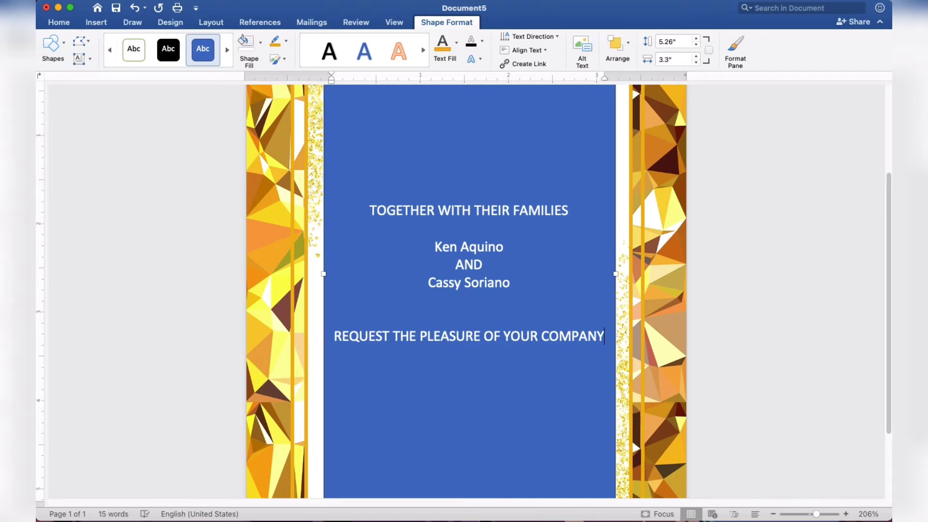
pyautogui.press('Return')
pyautogui.write('AS THEY ')
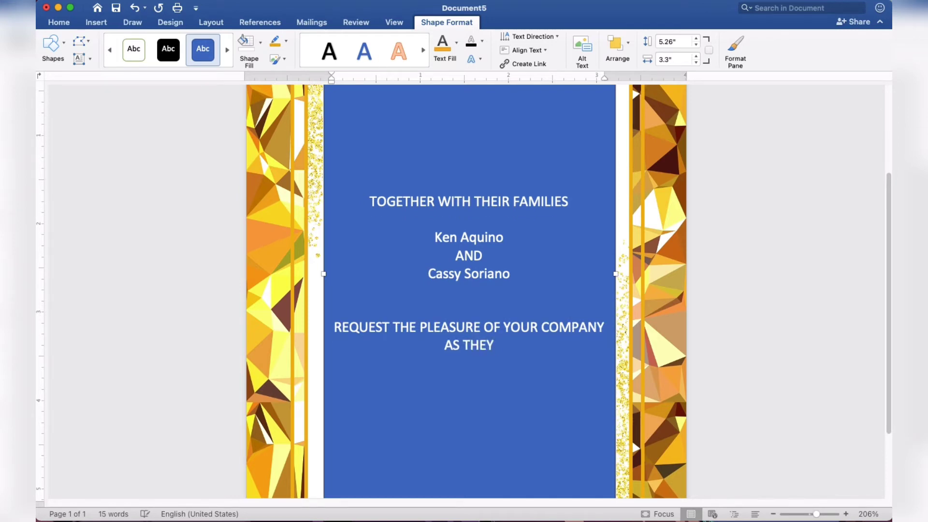
pyautogui.write('JOY')
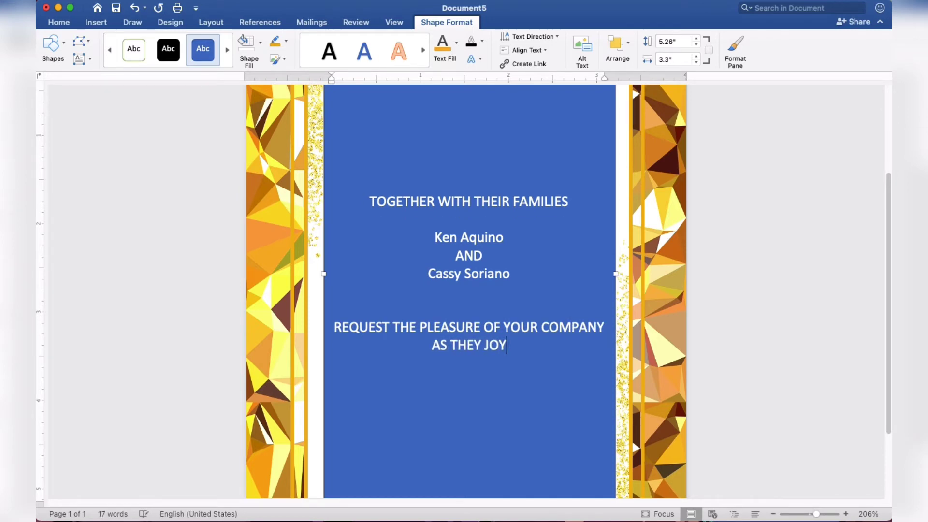
pyautogui.write('FULLY UNI')
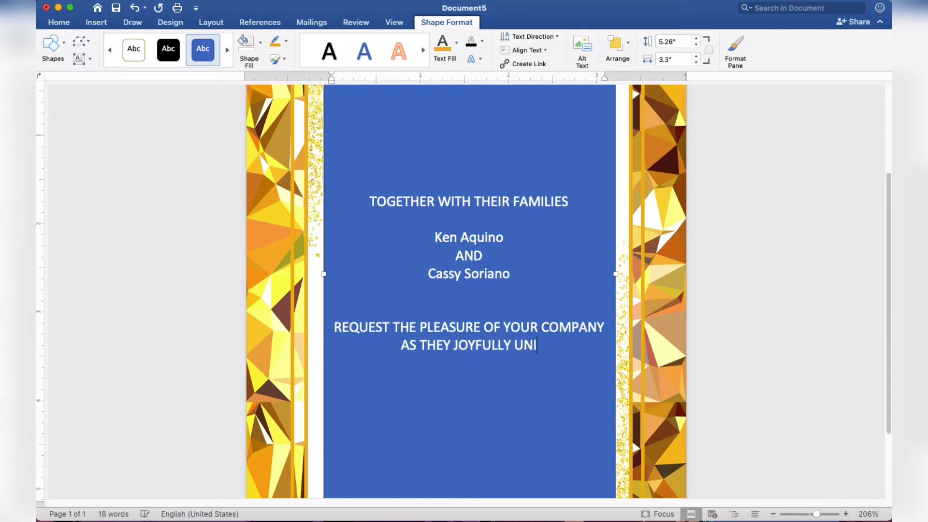
pyautogui.write('TE IN MARRIAGE')
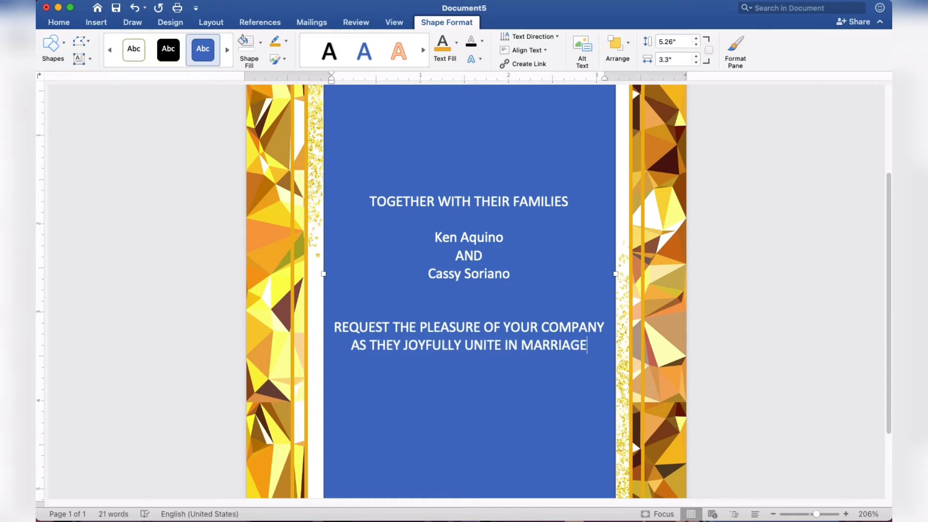
pyautogui.press('Return')
pyautogui.press('Return')
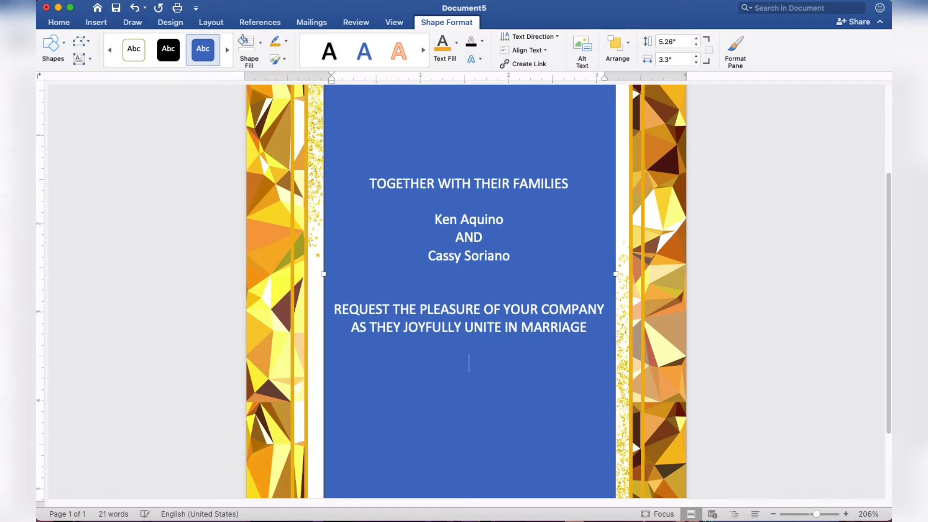
# Step: Add SUNDAY, NOVEMBER 21, 2021, 10 O'CLOCK IN THE MORNING, church, town and 'Reception to follow'
pyautogui.press('Return')
pyautogui.write('SUNDAY')
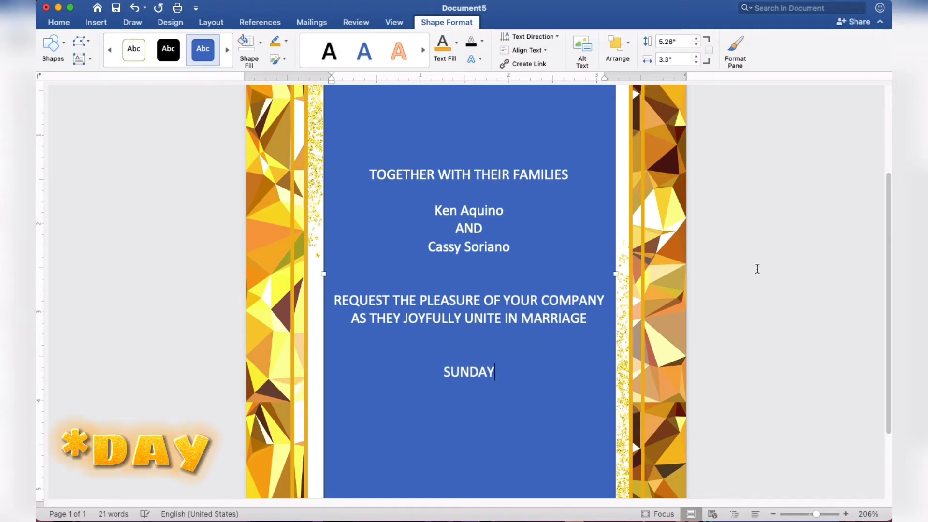
pyautogui.press('Return')
pyautogui.write('NOVEM')
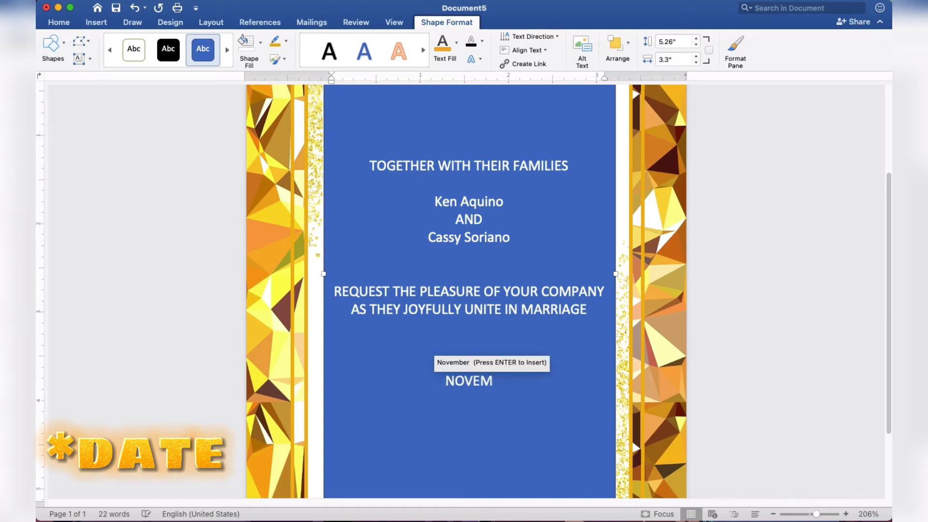
pyautogui.write('BER 21')
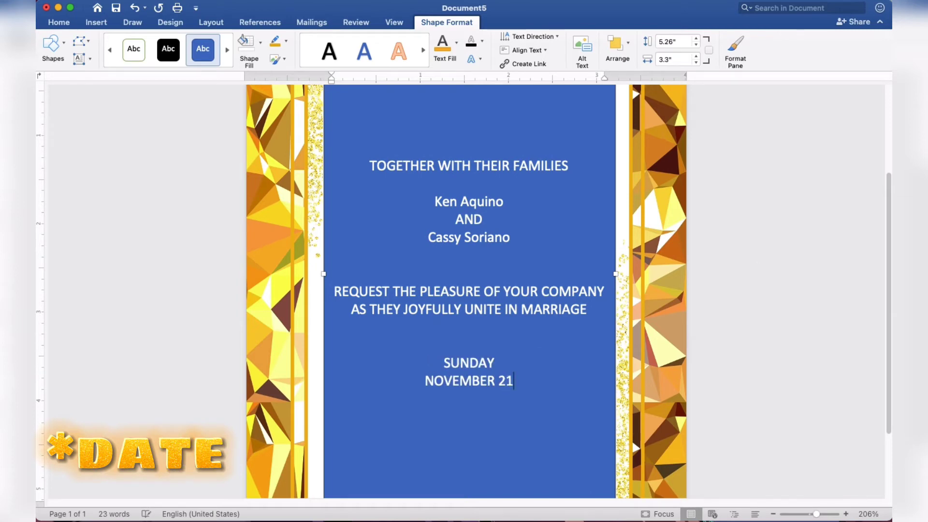
pyautogui.write(', 2021')
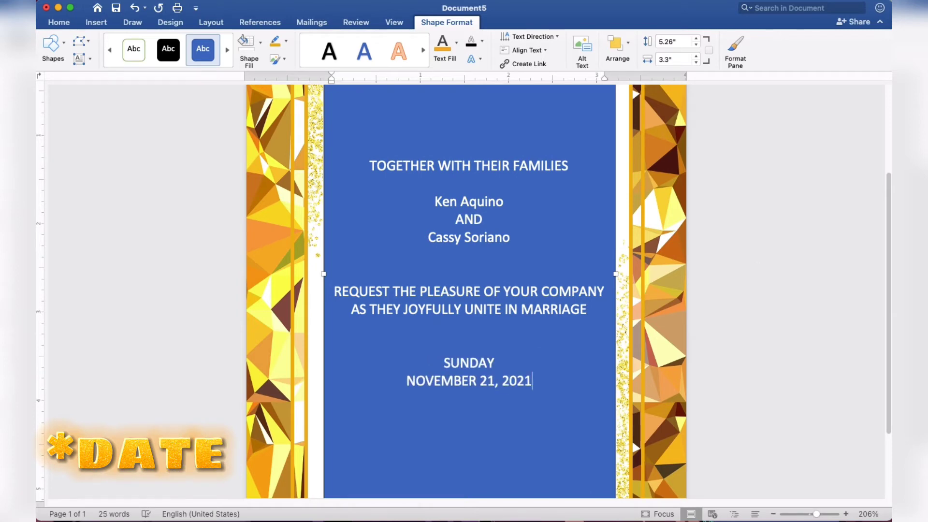
pyautogui.press('Return')
pyautogui.write('10')
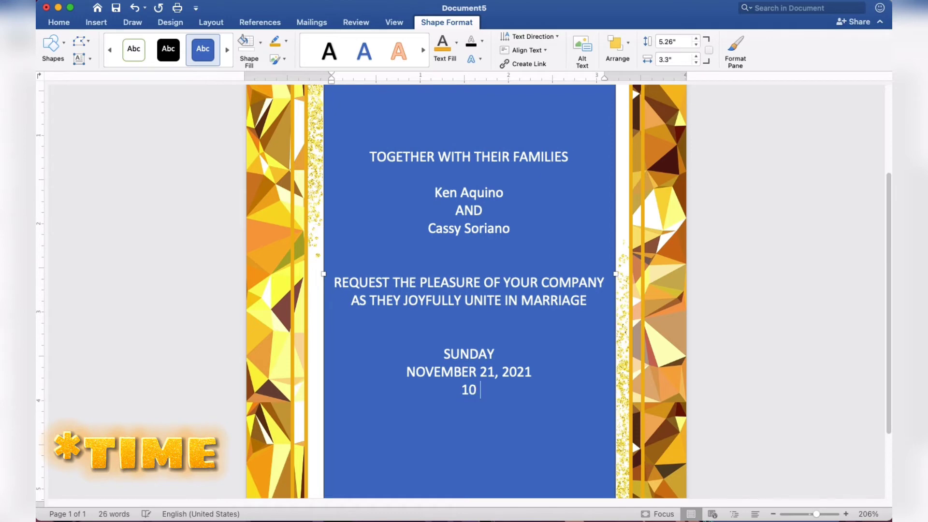
pyautogui.write(" O'CLOCK")
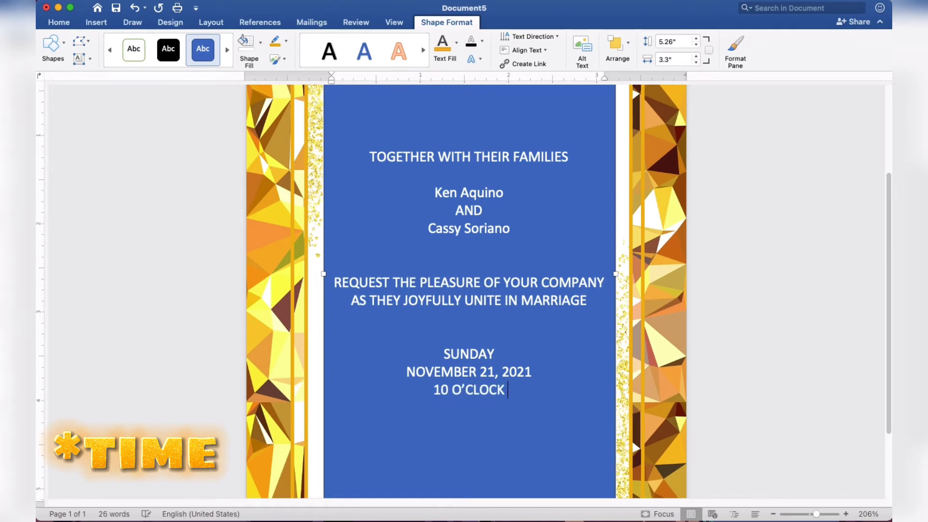
pyautogui.write('IN TE')
pyautogui.press('BackSpace')
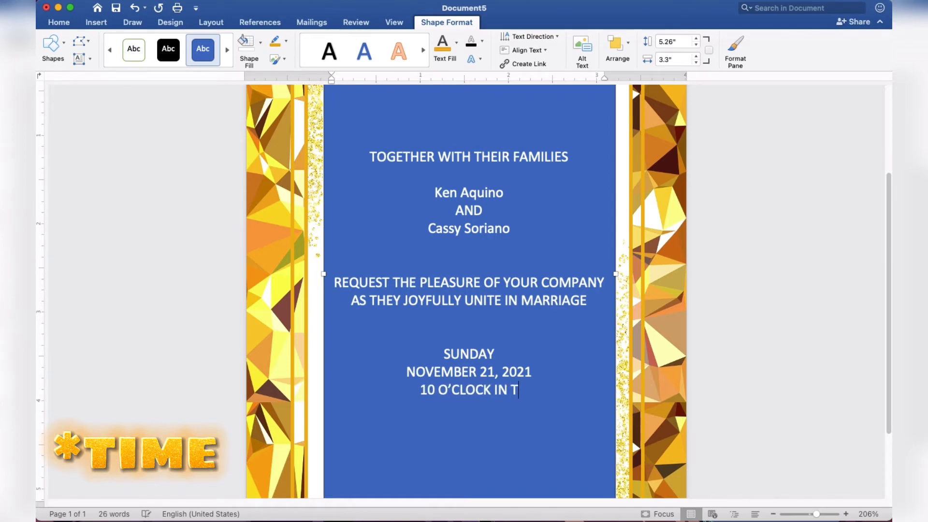
pyautogui.write('HE MORNING')
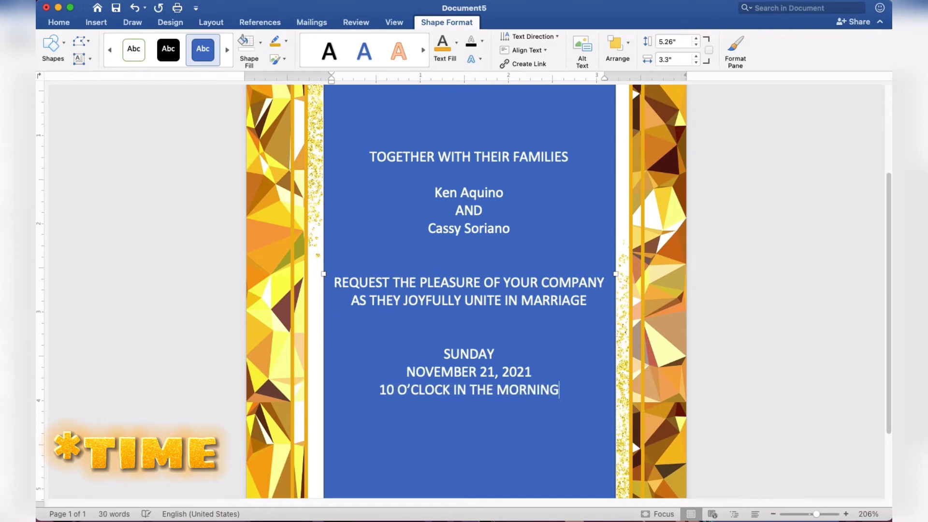
pyautogui.press('Return')
pyautogui.write('ST')
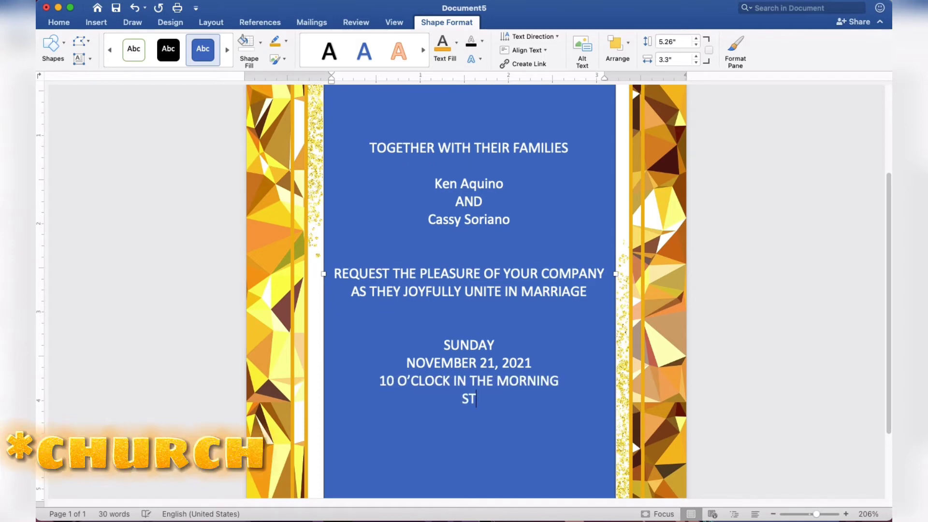
pyautogui.write('. THOMAS AQ')
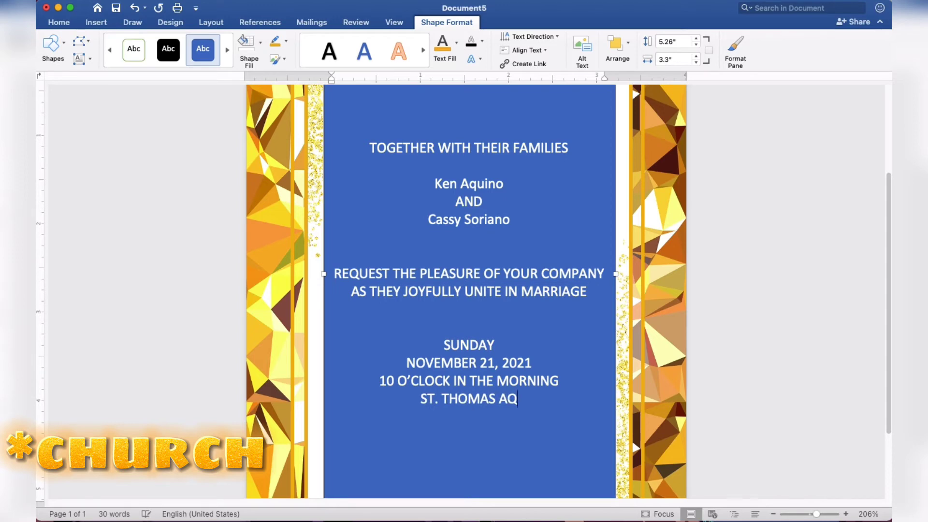
pyautogui.write('UINAS PARISH')
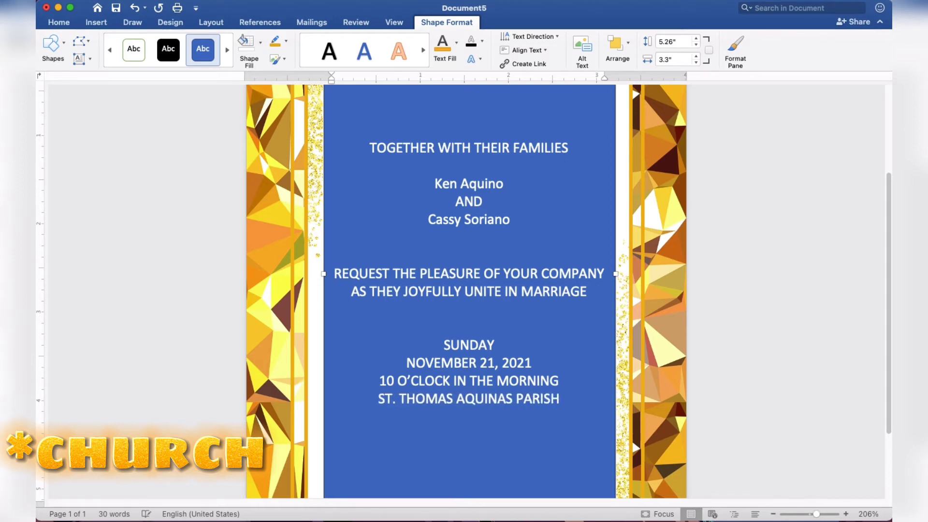
pyautogui.write(' CHURCH')
pyautogui.press('Return')
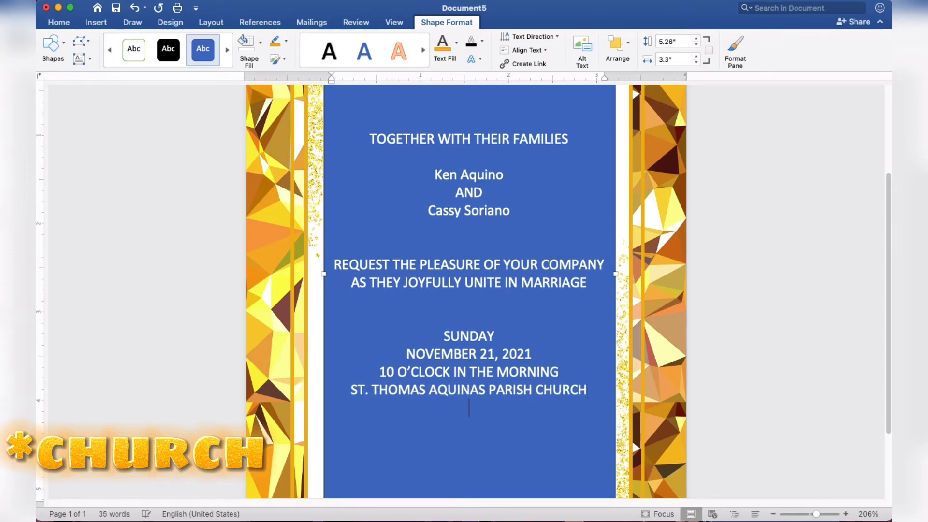
pyautogui.write('MANGALDAN PANGA')
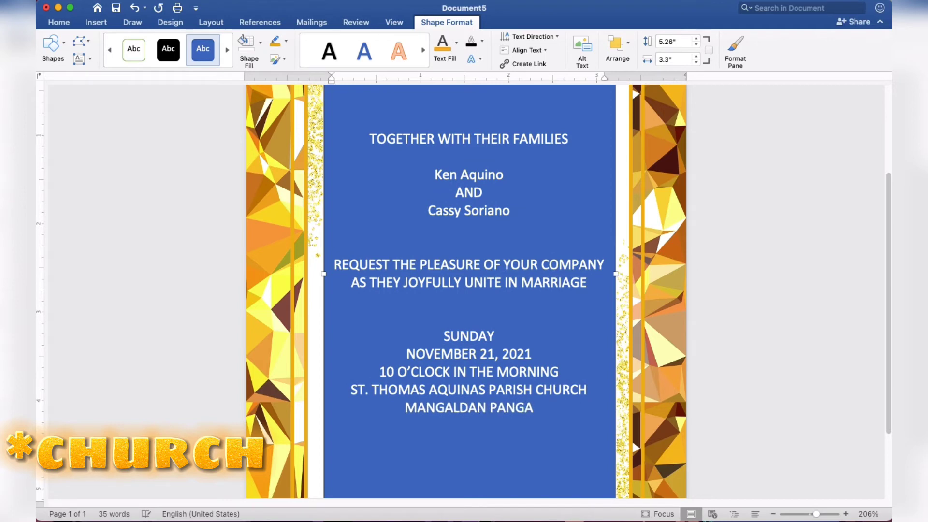
pyautogui.write('SINAN')
pyautogui.press('Return')
pyautogui.press('Return')
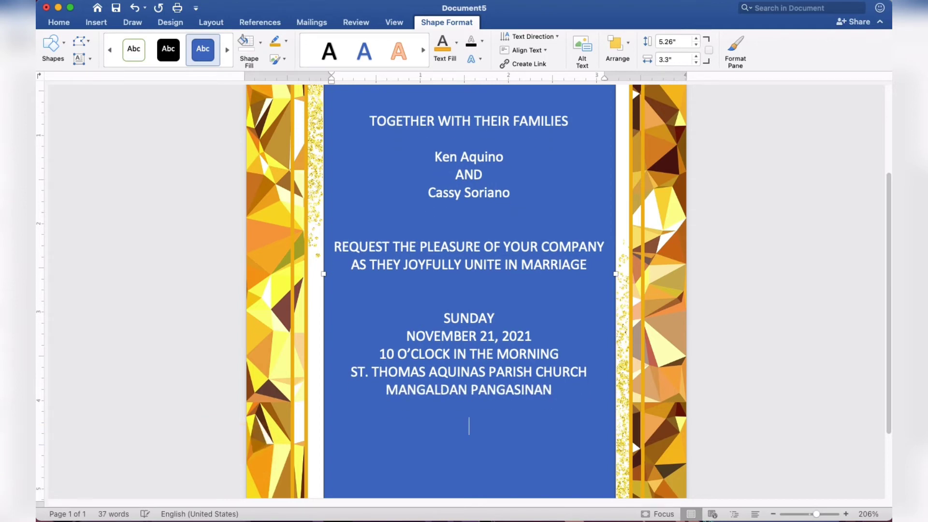
pyautogui.write('Reception to')
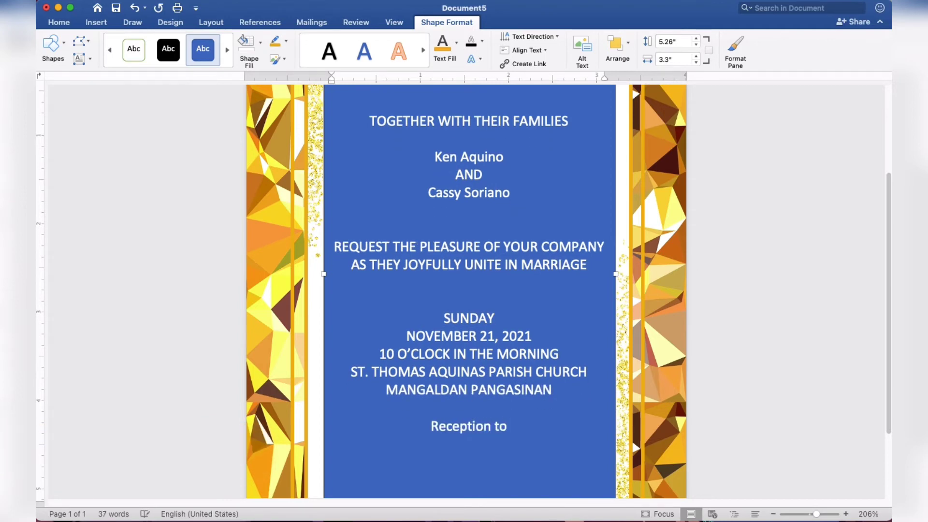
pyautogui.write(' follow')
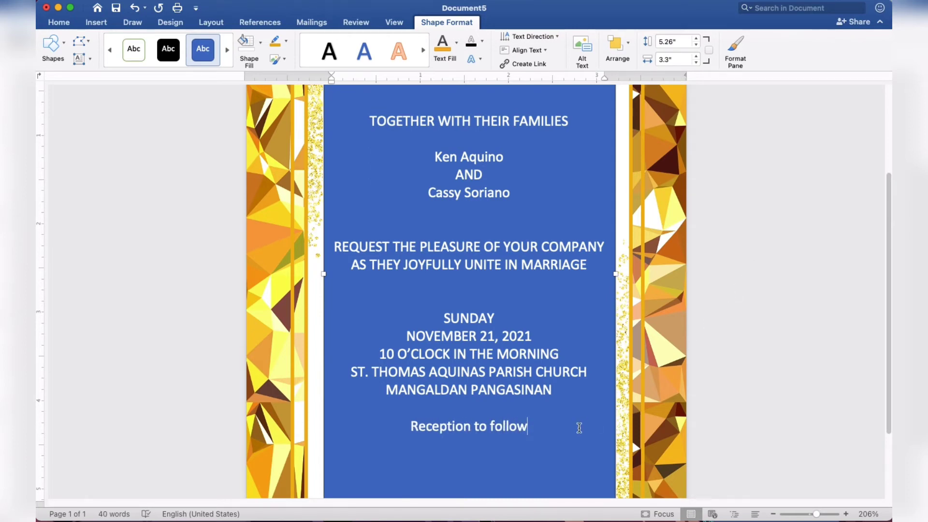
# Step: Select the invitation text, remove the box's blue fill and outline, and make the text black
pyautogui.moveTo(446, 322); pyautogui.dragTo(373, 126)
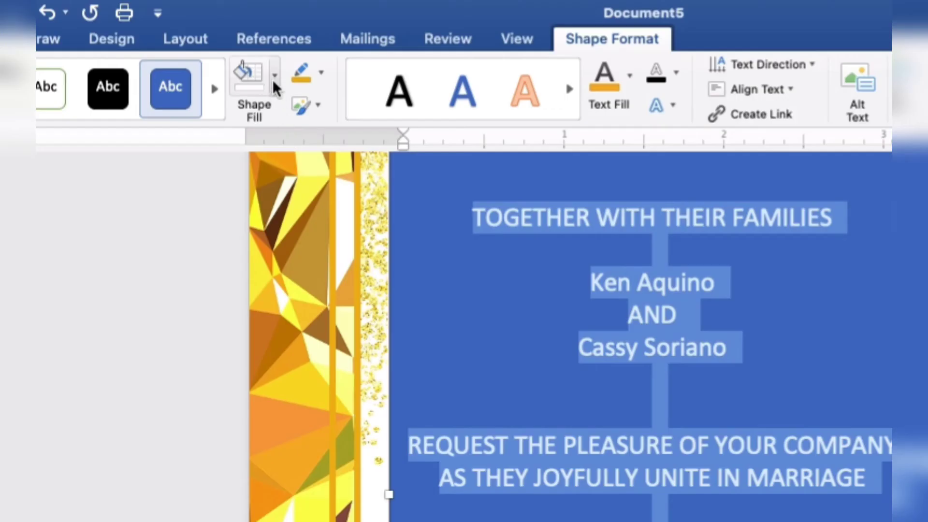
pyautogui.click(260, 43)
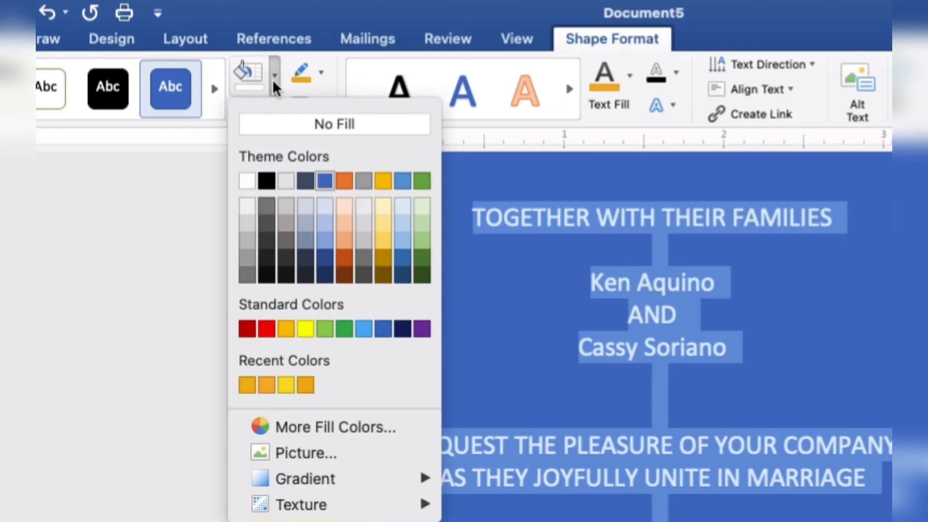
pyautogui.click(280, 124)
pyautogui.click(321, 73)
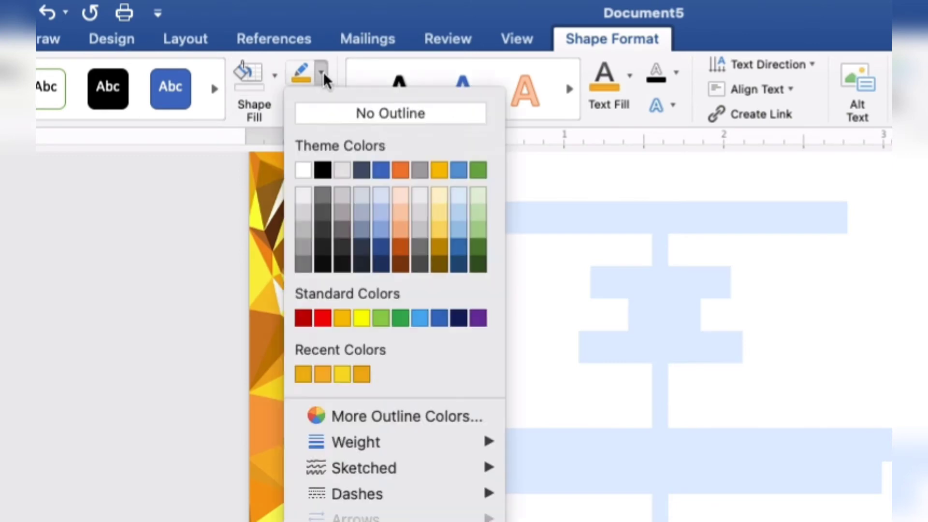
pyautogui.click(332, 114)
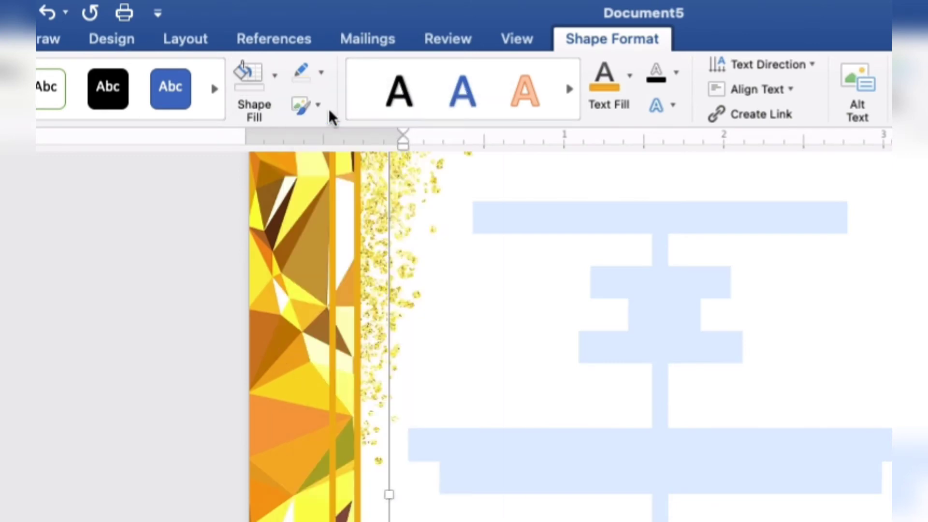
pyautogui.click(630, 85)
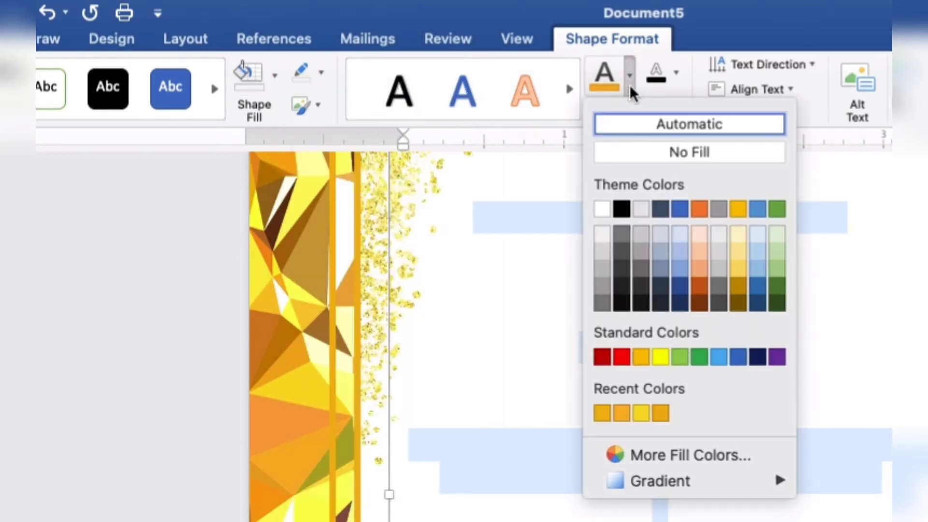
pyautogui.click(622, 209)
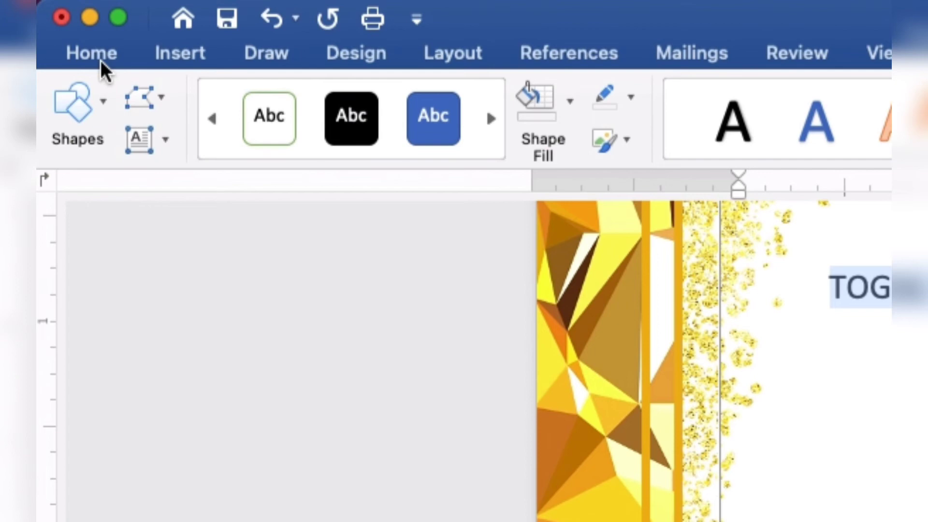
# Step: Change all the invitation wording from Calibri 12 to Times New Roman 9 pt
pyautogui.click(100, 60)
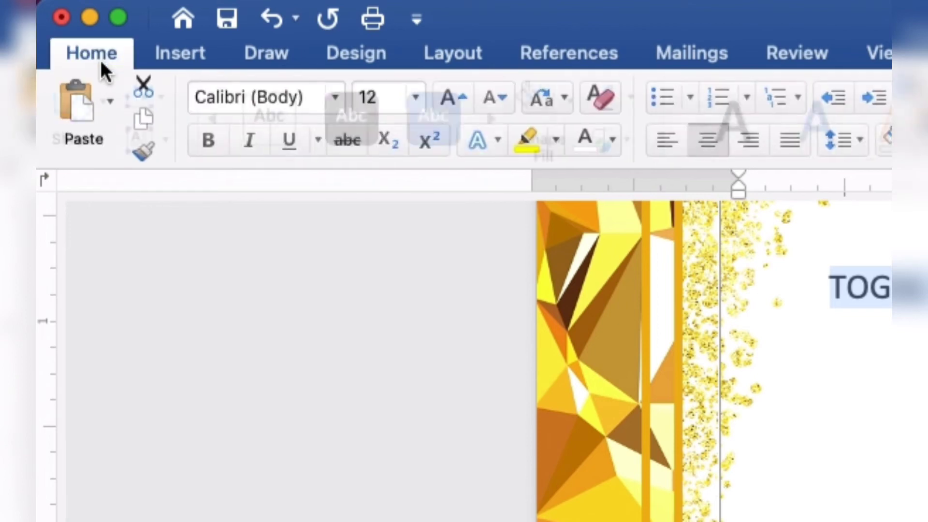
pyautogui.click(332, 96)
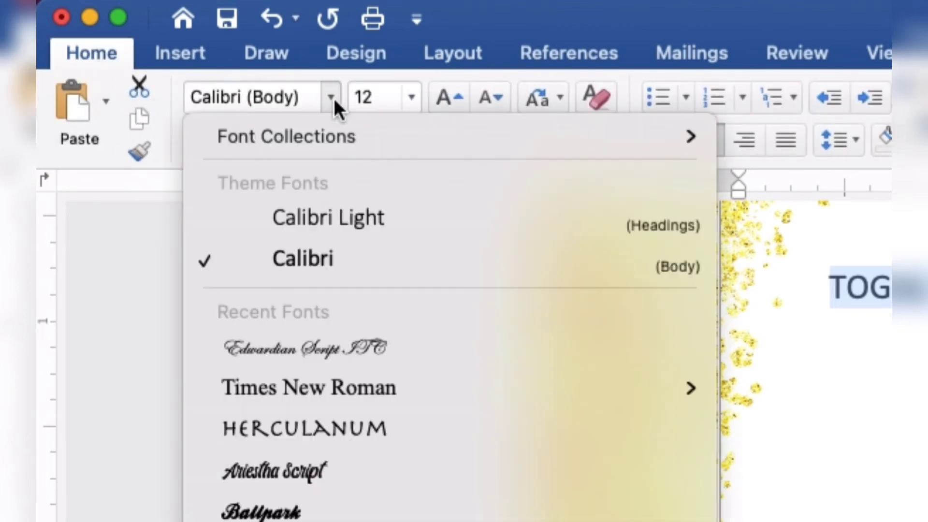
pyautogui.click(303, 390)
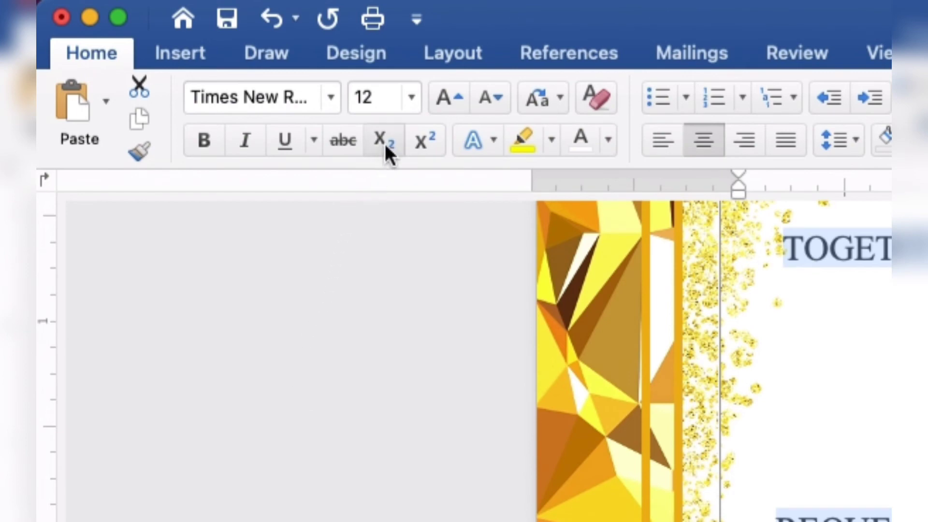
pyautogui.click(411, 97)
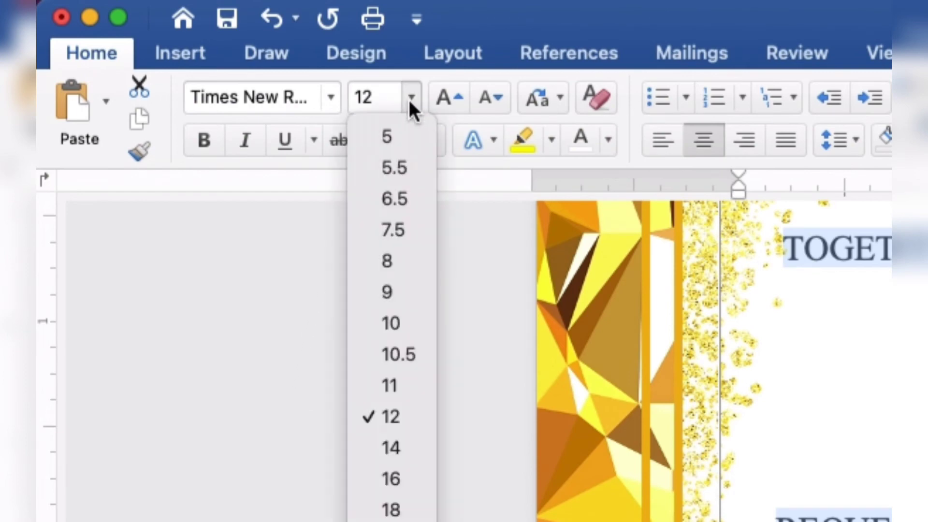
pyautogui.click(404, 292)
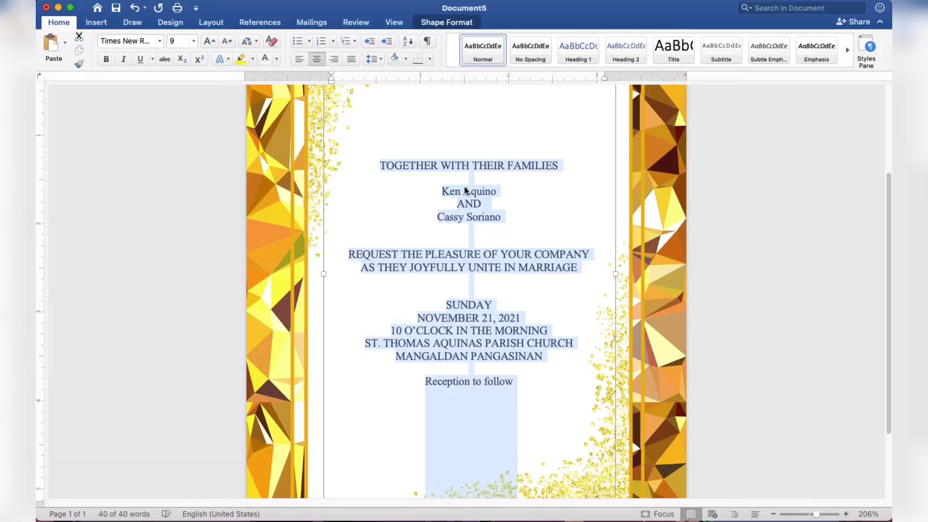
# Step: Set both name lines in Edwardian Script ITC at 40 pt, coloured gold
pyautogui.click(503, 191)
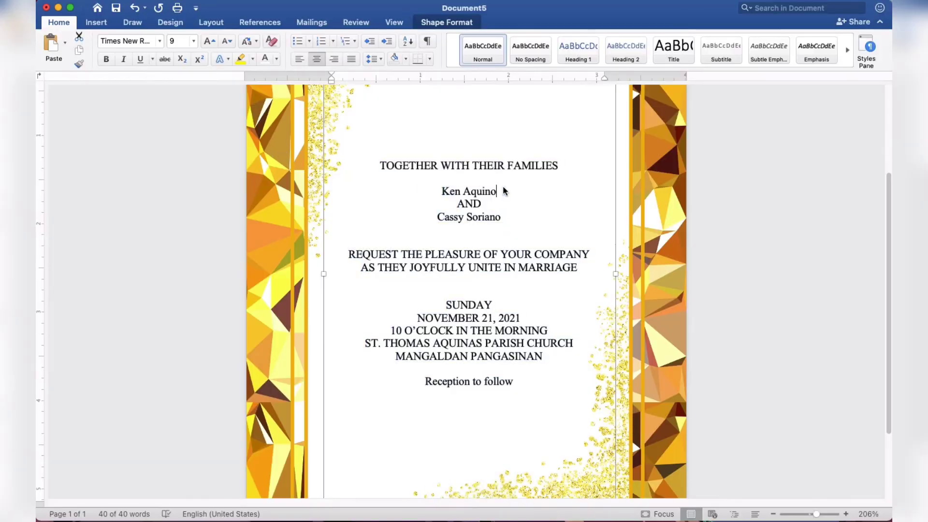
pyautogui.moveTo(502, 192); pyautogui.dragTo(447, 195)
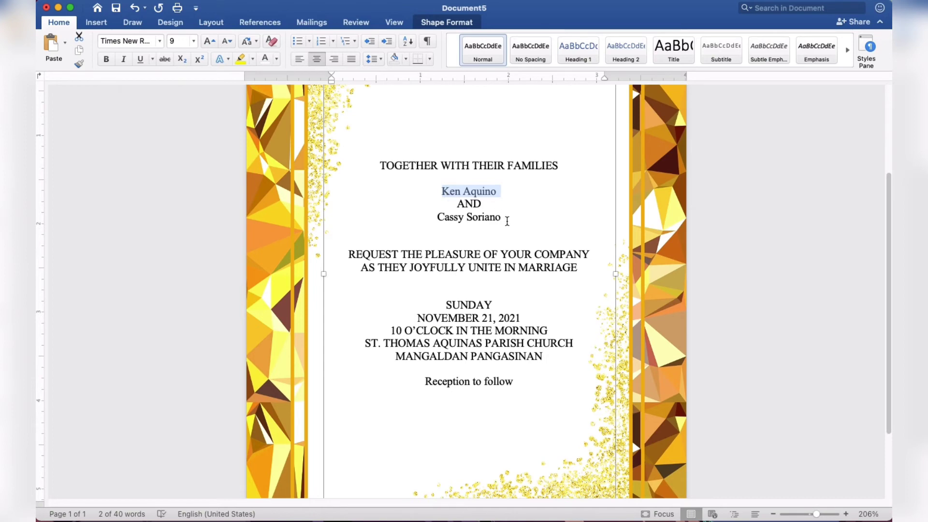
pyautogui.moveTo(502, 218); pyautogui.dragTo(457, 219)
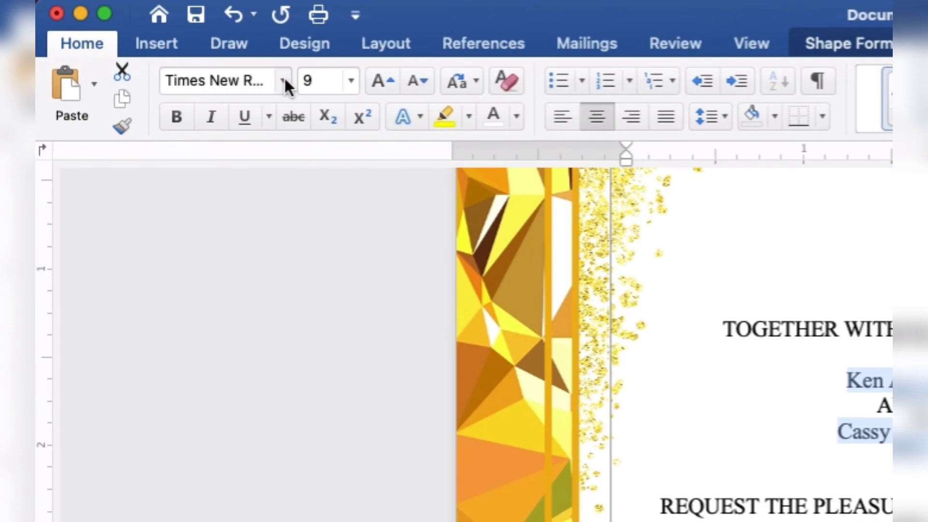
pyautogui.click(284, 80)
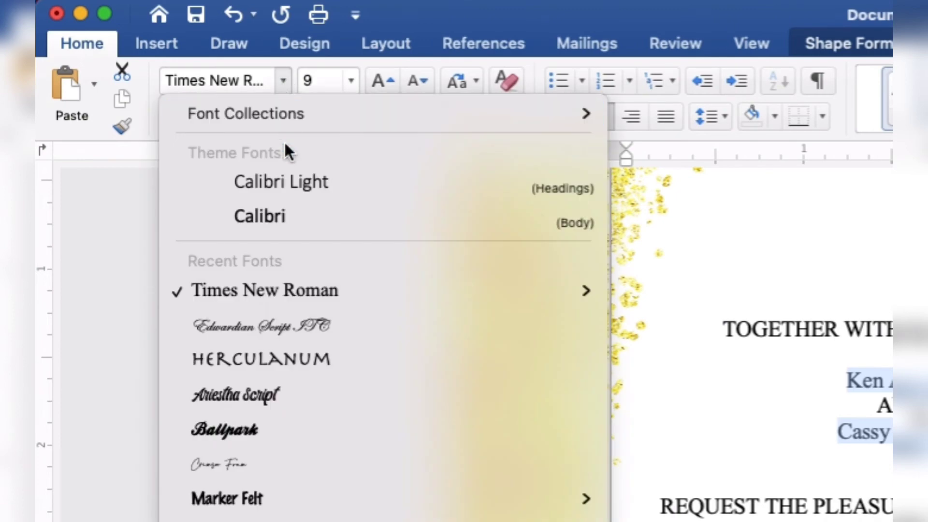
pyautogui.click(288, 323)
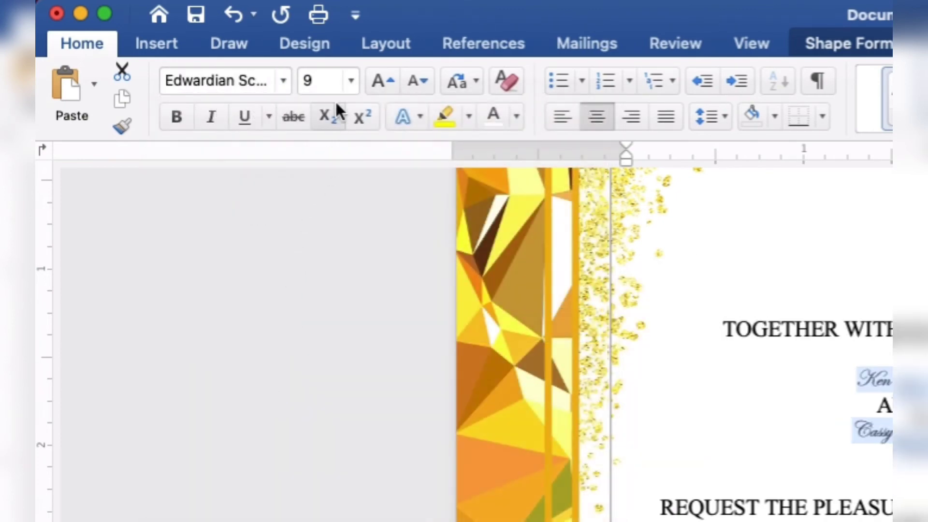
pyautogui.click(332, 79)
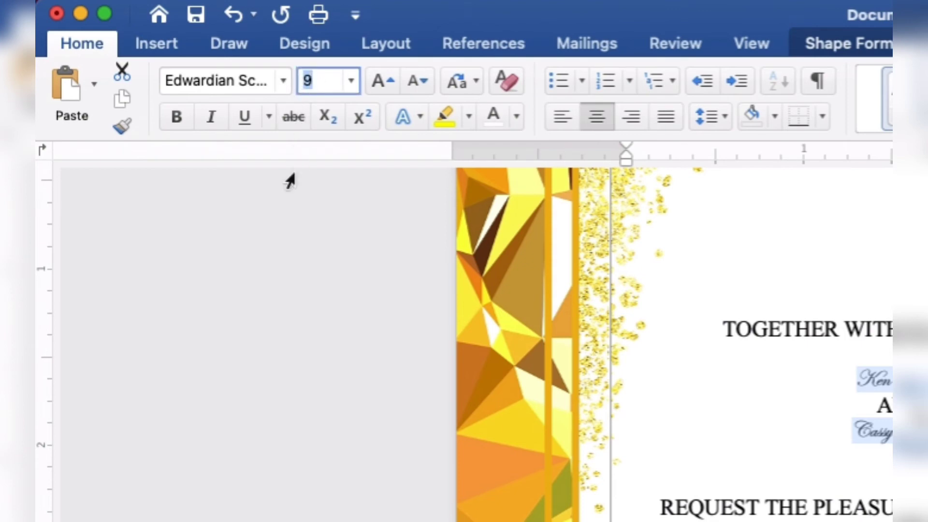
pyautogui.write('40')
pyautogui.press('Return')
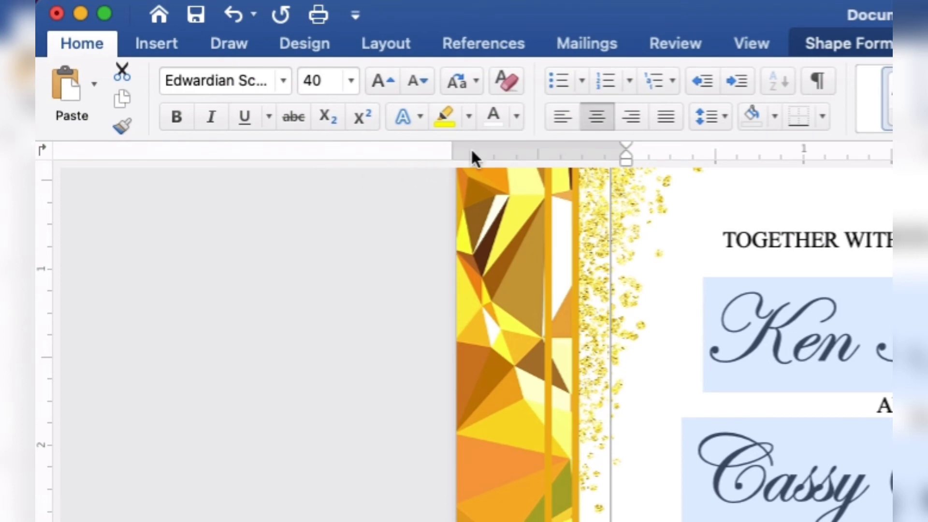
pyautogui.click(517, 116)
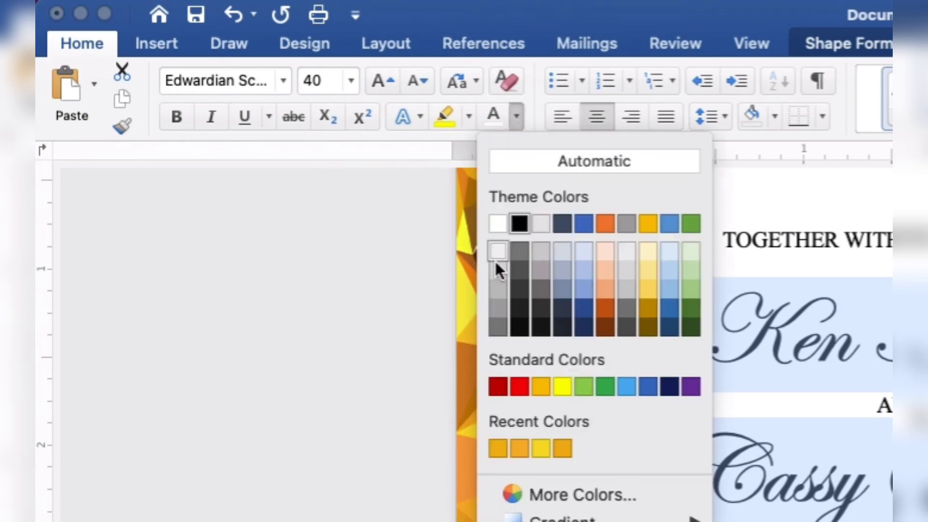
pyautogui.click(520, 448)
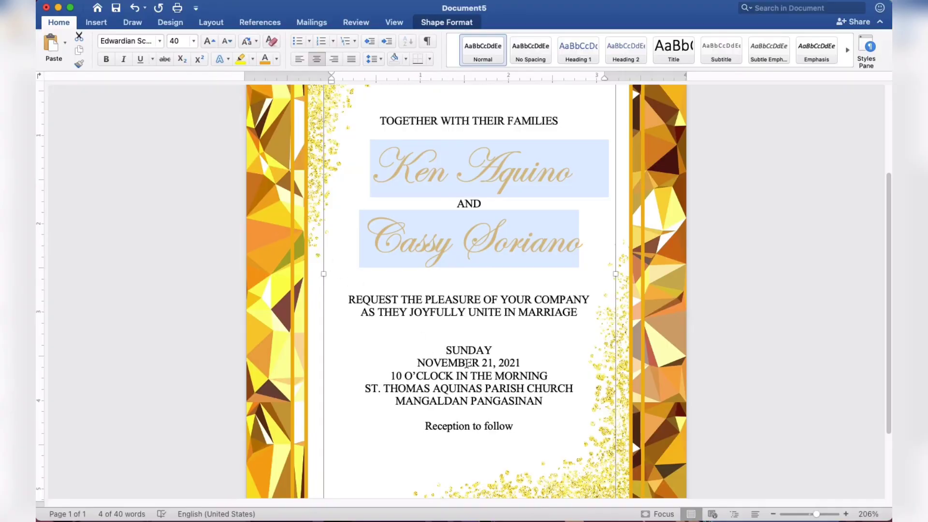
pyautogui.moveTo(514, 428); pyautogui.dragTo(434, 428)
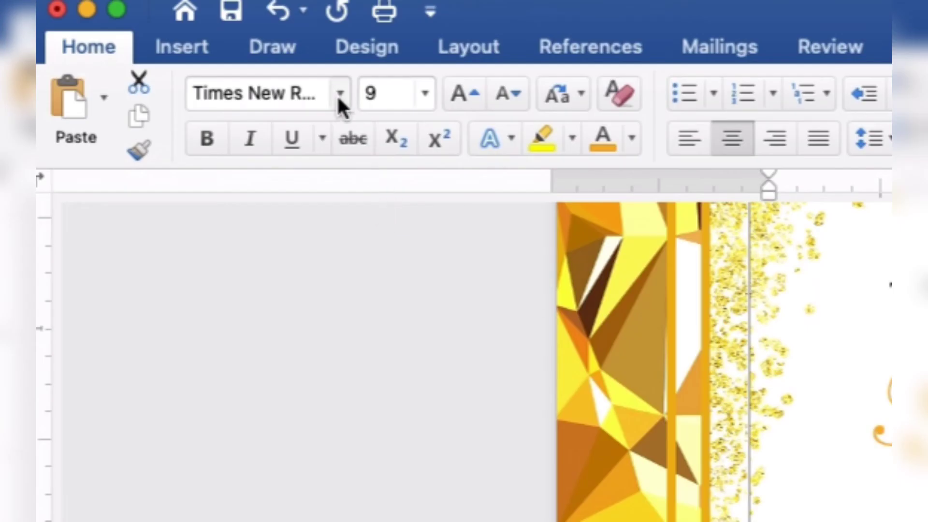
# Step: Change 'Reception to follow' to Edwardian Script ITC at 20 pt to match the names
pyautogui.click(339, 93)
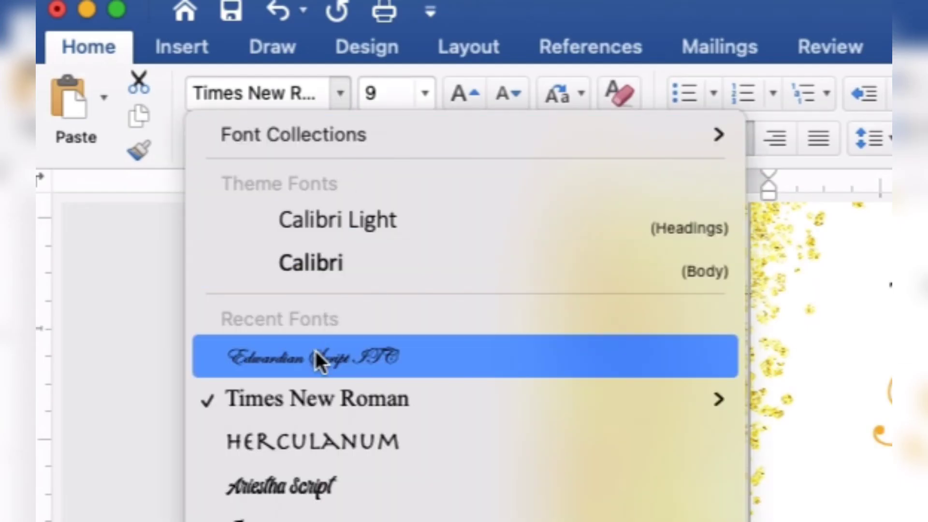
pyautogui.click(315, 351)
pyautogui.click(397, 94)
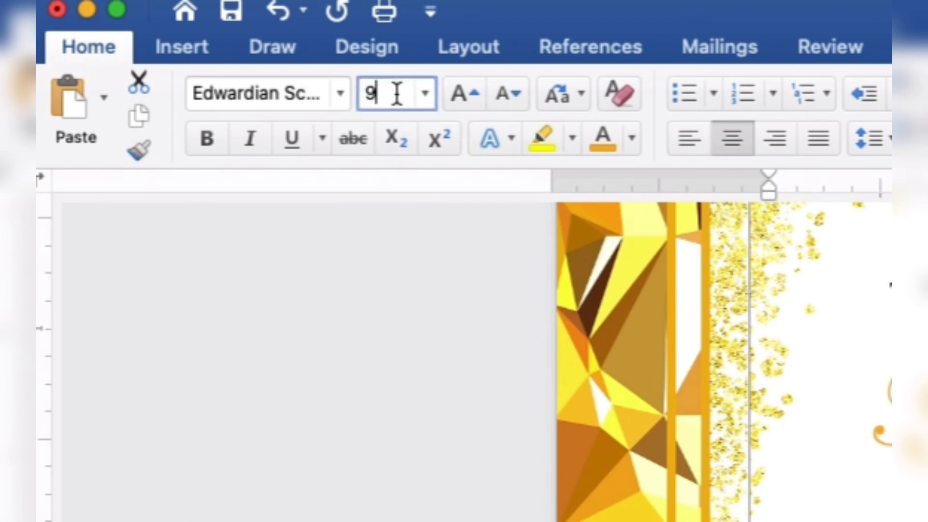
pyautogui.doubleClick(366, 92)
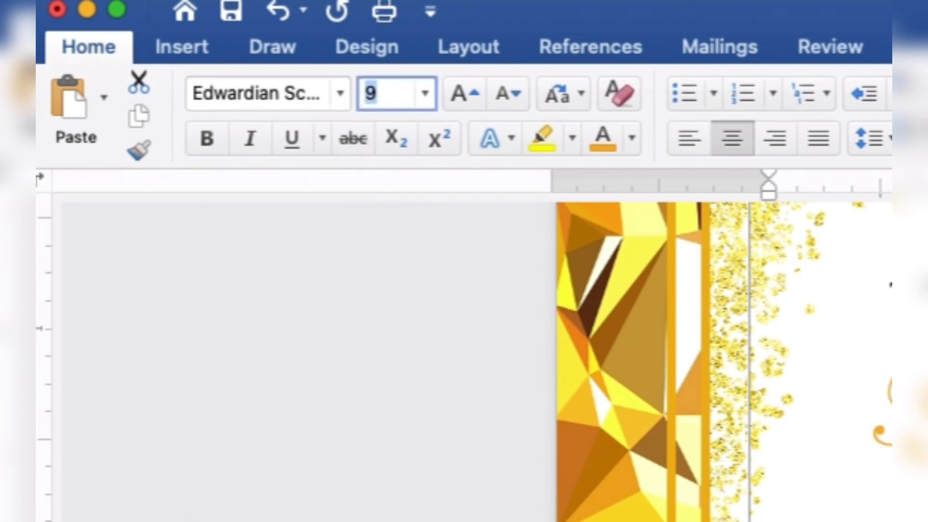
pyautogui.write('20')
pyautogui.press('Return')
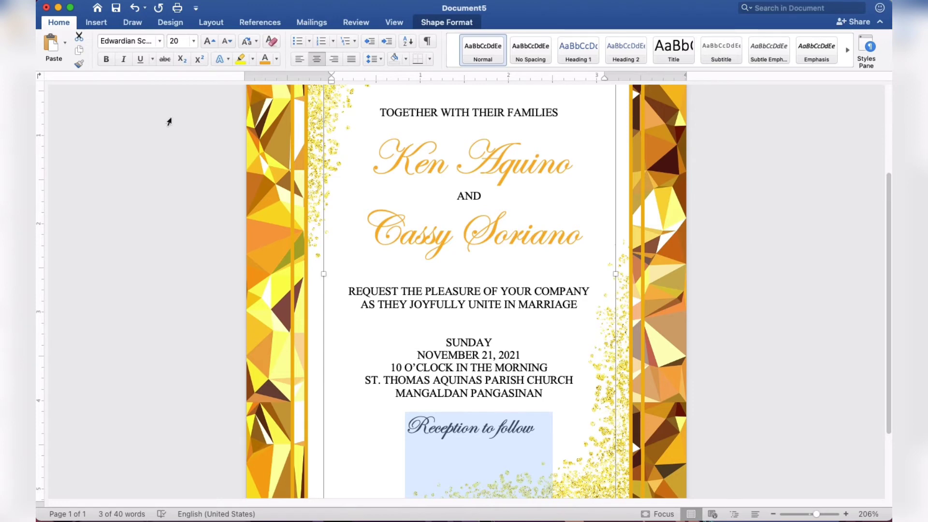
# Step: Insert blank lines under TOGETHER WITH THEIR FAMILIES and before Reception to follow, then deselect the text box
pyautogui.scroll(-5, 168, 121)
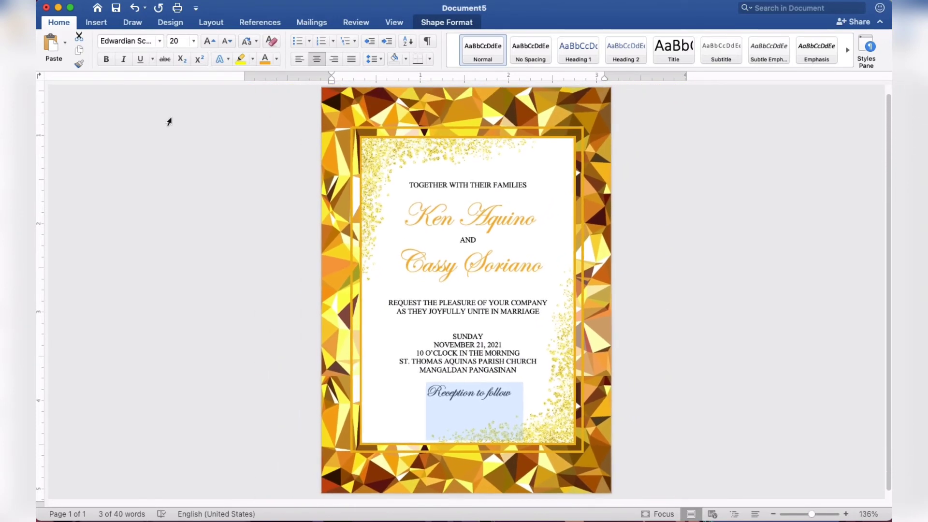
pyautogui.scroll(-1, 169, 121)
pyautogui.scroll(-1, 168, 121)
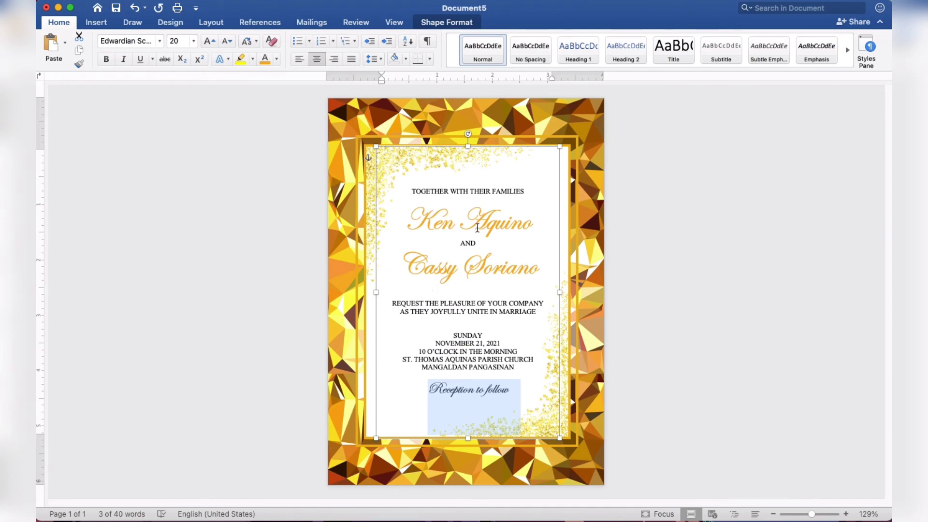
pyautogui.click(479, 201)
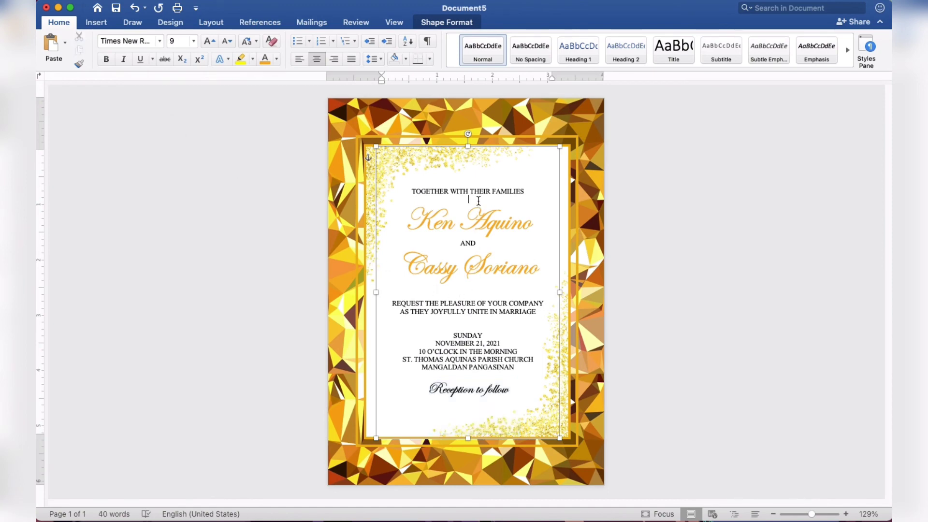
pyautogui.press('Return')
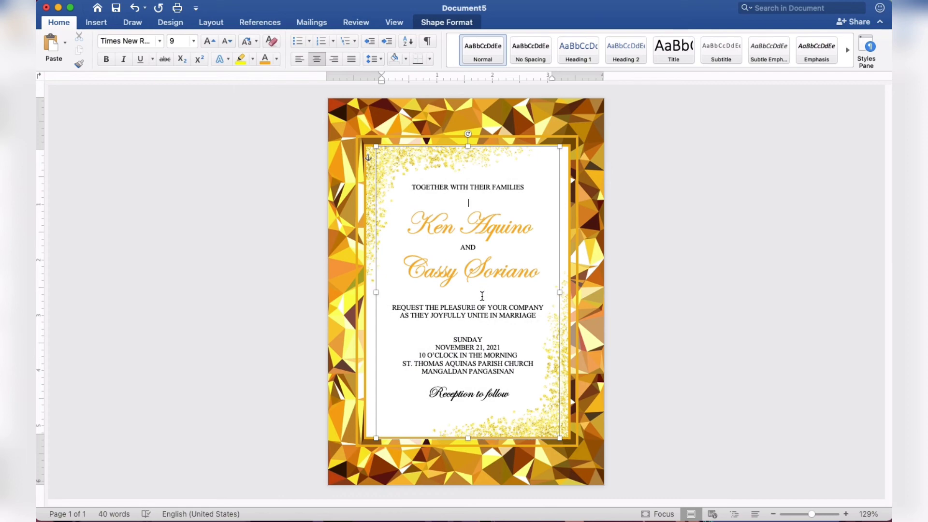
pyautogui.press('Return')
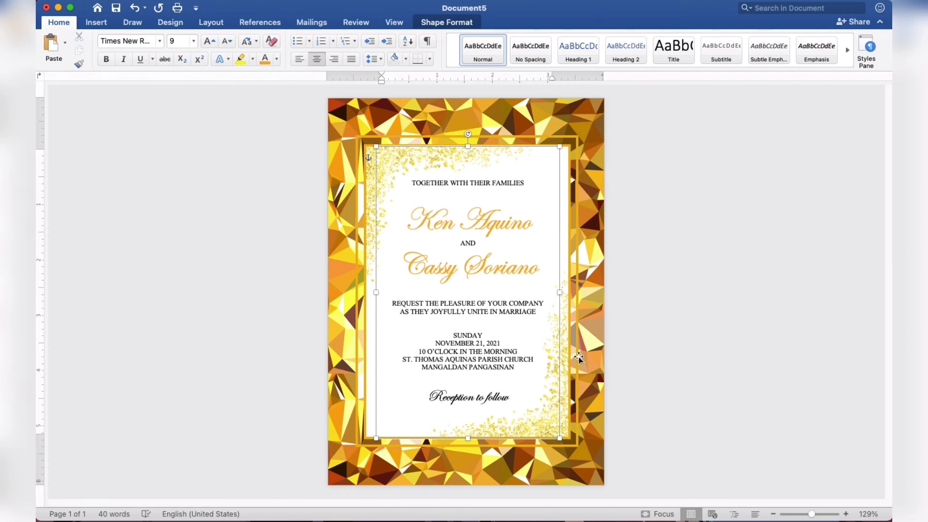
pyautogui.click(720, 315)
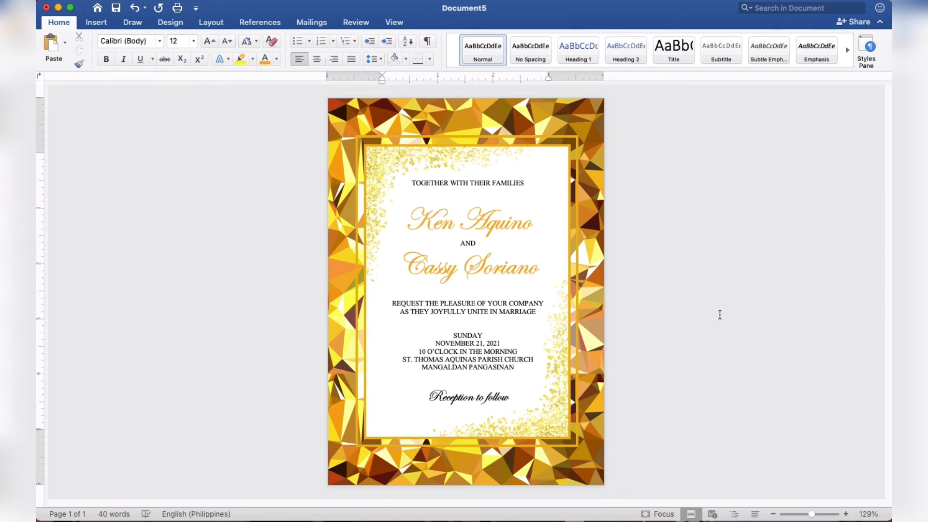